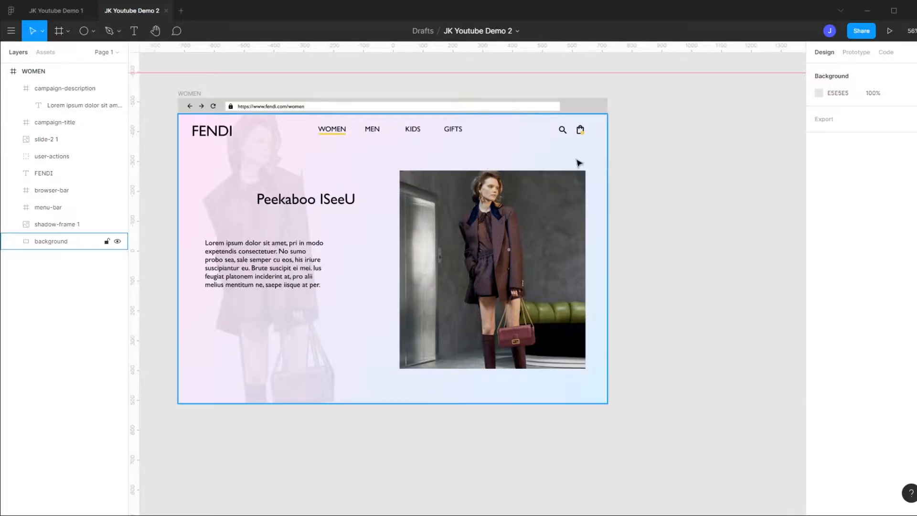
left_click(595, 156)
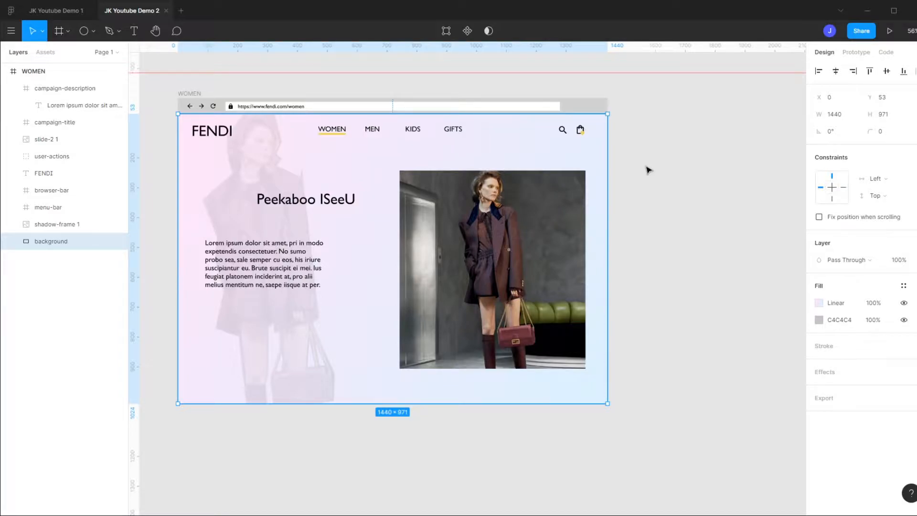
left_click(521, 236)
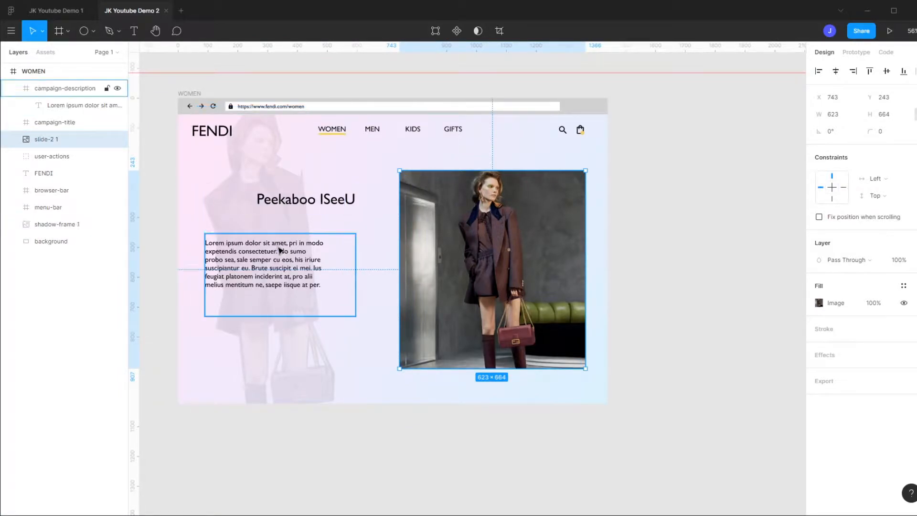
left_click(467, 160)
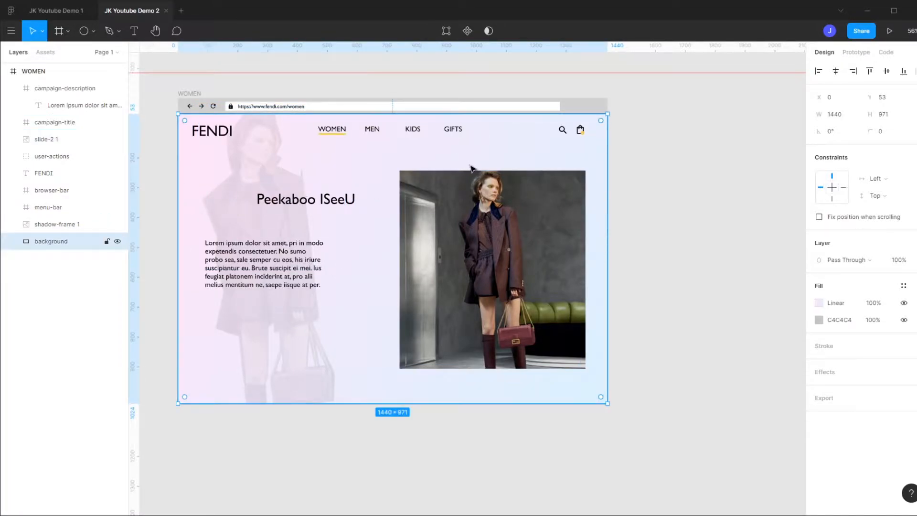
Duplicate the yellow underline below the WOMEN menu item and shift the copy horizontally until it sits below MEN.
scroll(466, 148, "up", 1)
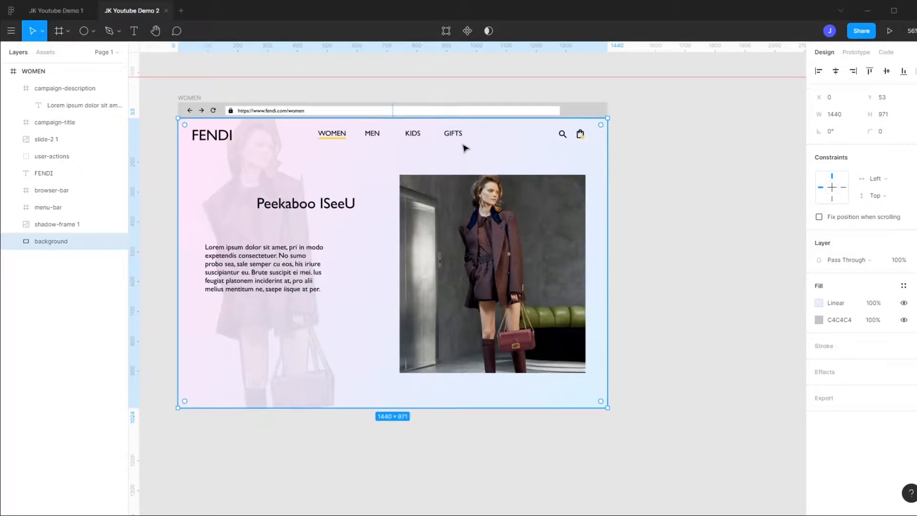
scroll(385, 150, "up", 3)
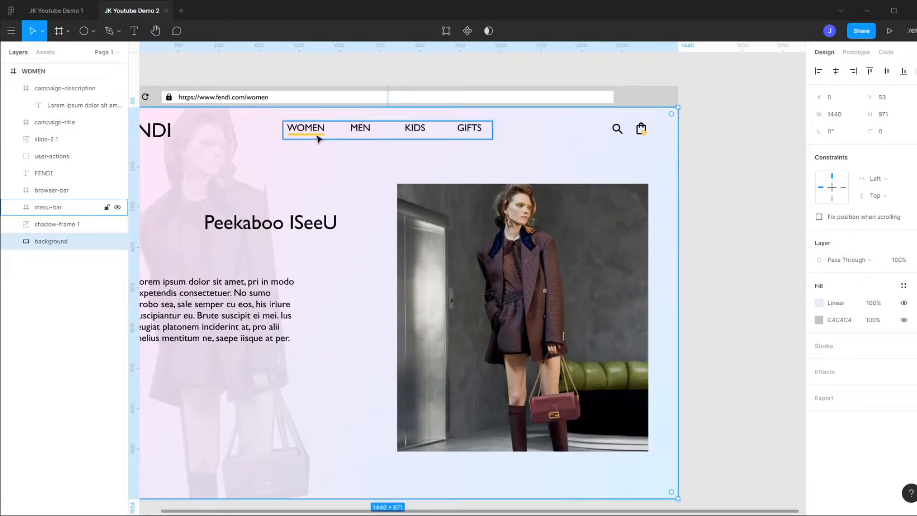
double_click(317, 135)
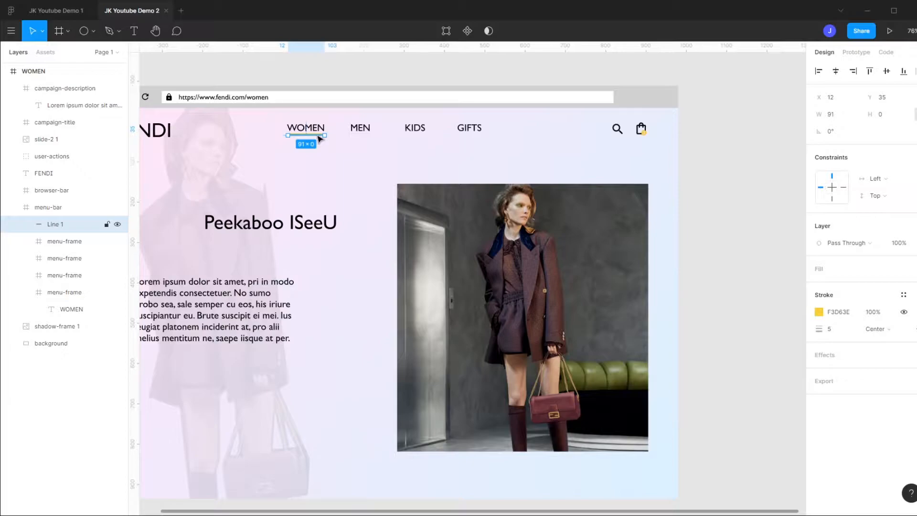
key("ctrl+d")
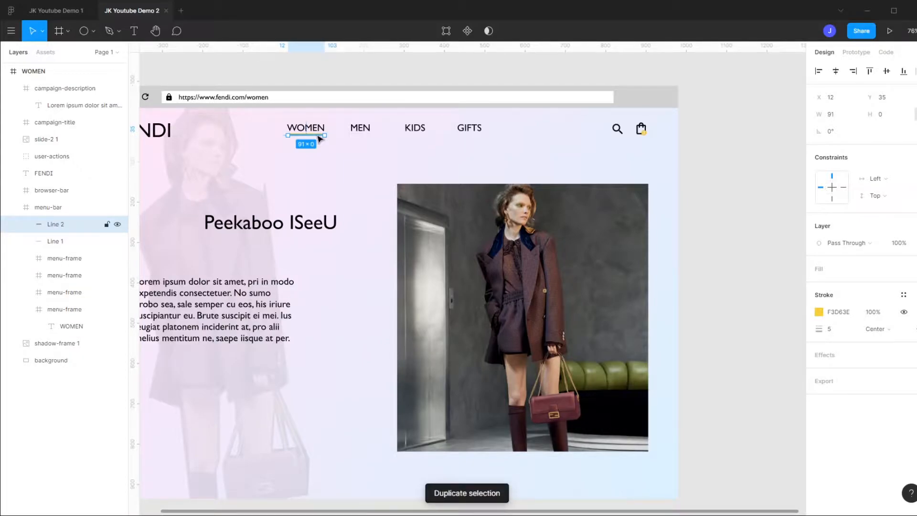
key("Right")
key("Right")
key("Right")
key("Right")
key("Right")
key("Right")
key("Right")
key("Right")
key("Right")
key("Right")
key("Right")
key("Right")
key("Right")
key("Right")
key("Right")
key("Right")
key("Right")
key("Right")
key("Right")
key("Right")
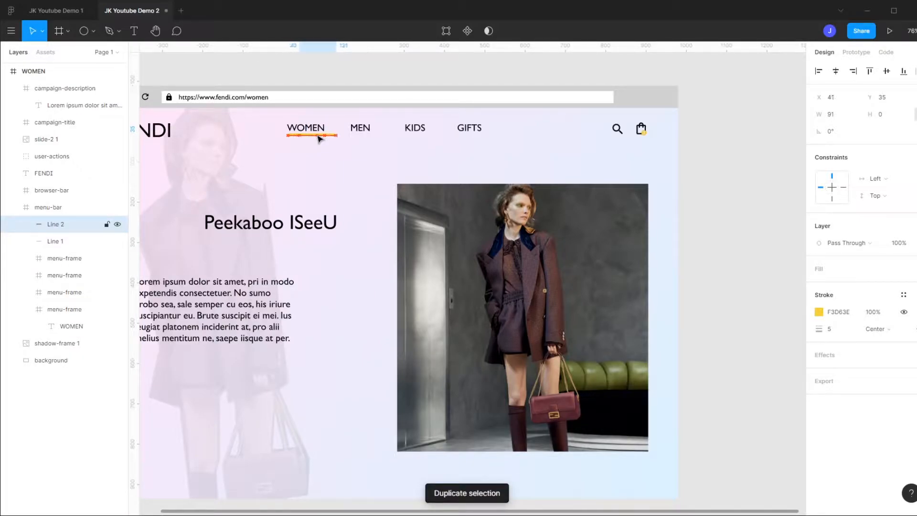
key("Right")
key("Right")
key("Right")
key("Right")
key("Right")
key("Right")
key("Right")
key("Right")
key("Right")
key("Right")
key("Right")
key("Right")
key("Right")
key("Right")
key("Right")
key("Right")
key("Right")
key("Right")
key("Right")
key("Right")
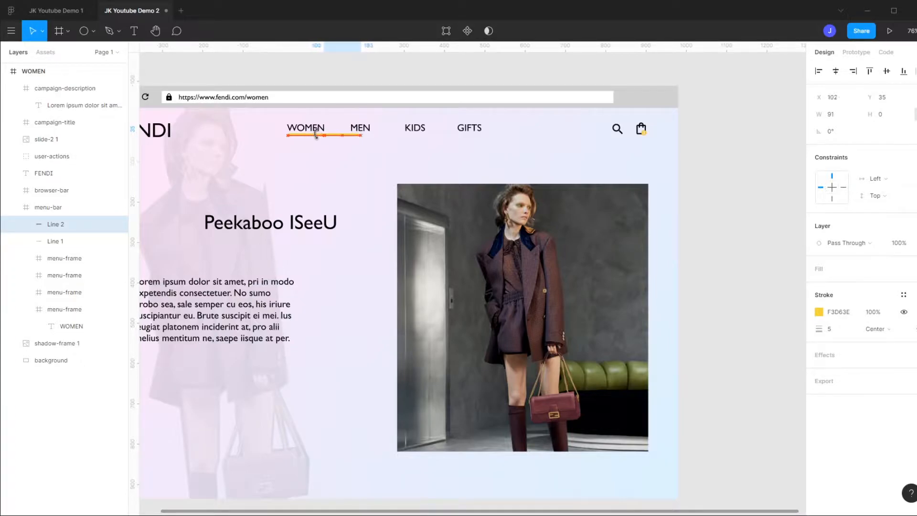
key("Right")
key("Right")
key("Right")
key("Right")
key("Right")
key("Right")
key("Right")
key("Right")
key("Right")
key("Right")
key("Right")
key("Right")
key("Right")
key("Right")
key("Right")
key("Right")
key("Right")
key("Right")
key("Right")
key("Right")
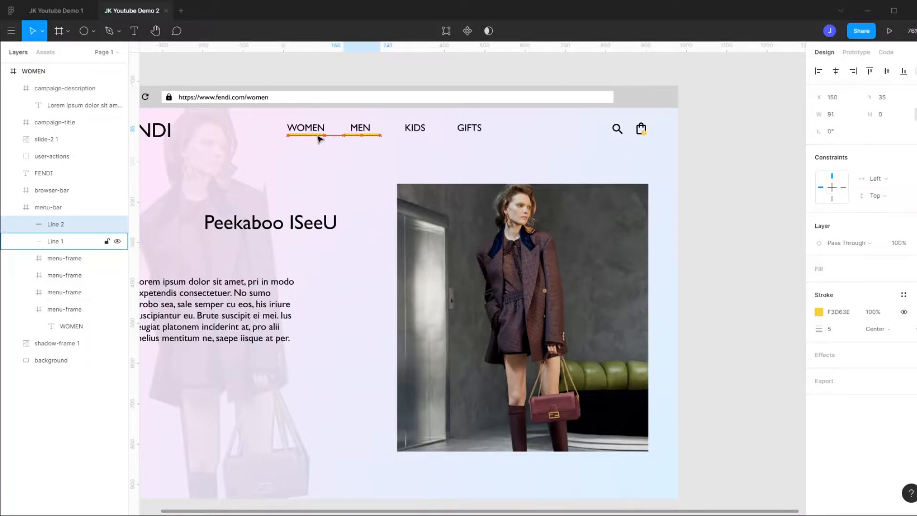
Shorten the duplicated underline to a width of 45 and shift it to X 168, aligned with the MEN text.
left_click(833, 116)
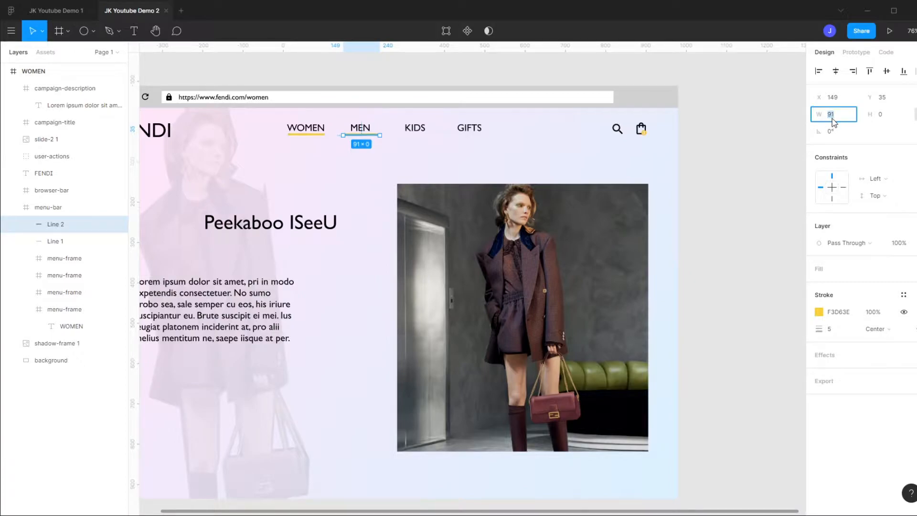
type("45")
key("Return")
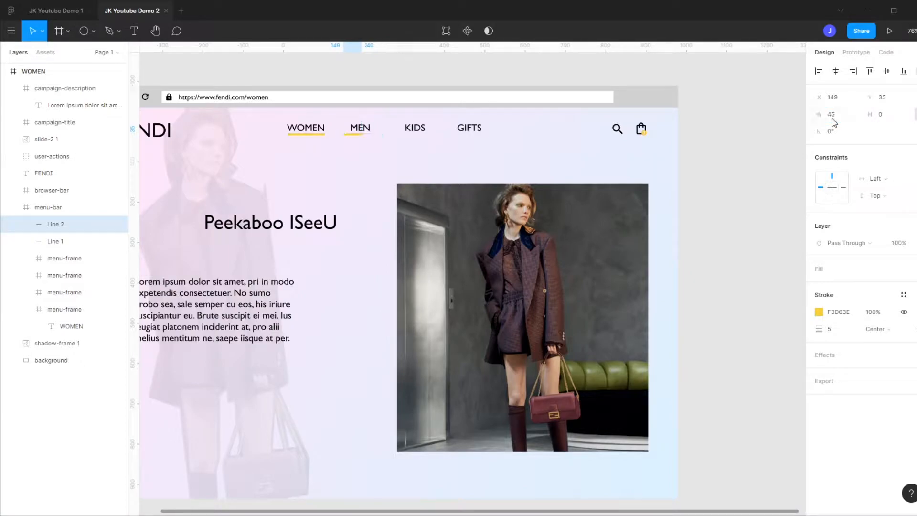
key("Right")
key("Right")
key("Right")
key("Right")
key("Right")
key("Right")
key("Right")
key("Right")
key("Right")
key("Right")
key("Right")
key("Right")
key("Right")
key("Right")
key("Right")
key("Right")
key("Right")
key("Right")
key("Right")
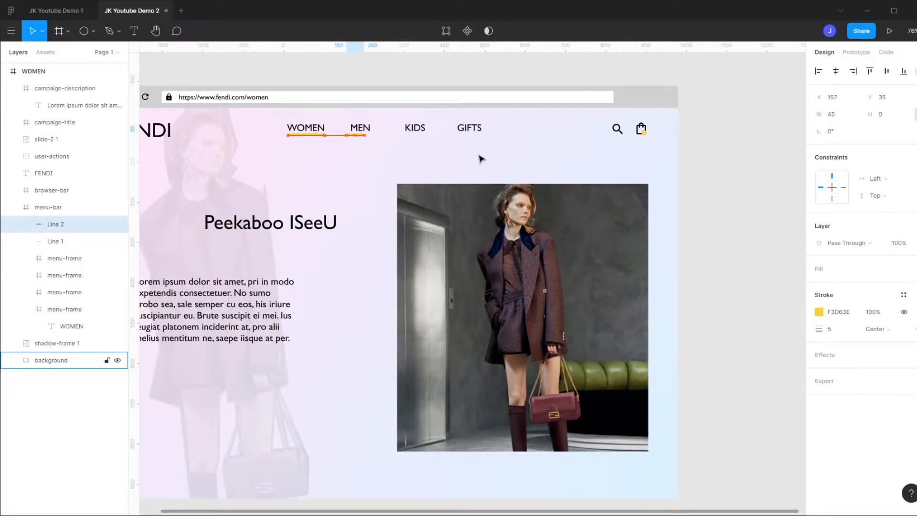
key("Right")
Fine-tune the MEN underline's width, trying 52 and settling on 50.
left_click(836, 119)
type("5")
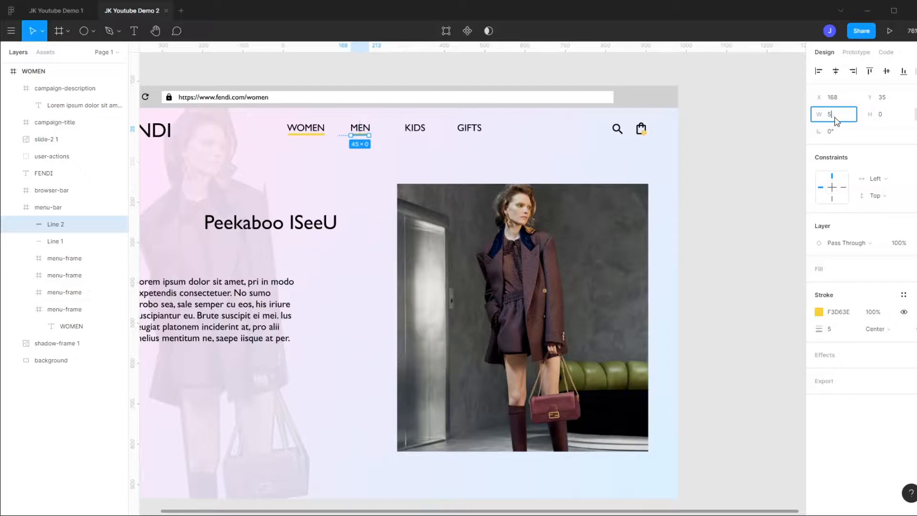
type("2")
key("Return")
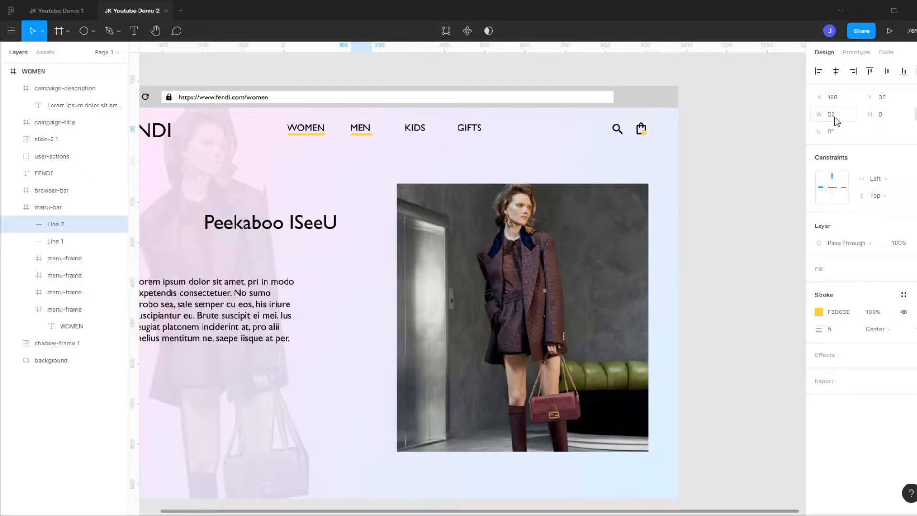
left_click(835, 119)
type("50")
key("Return")
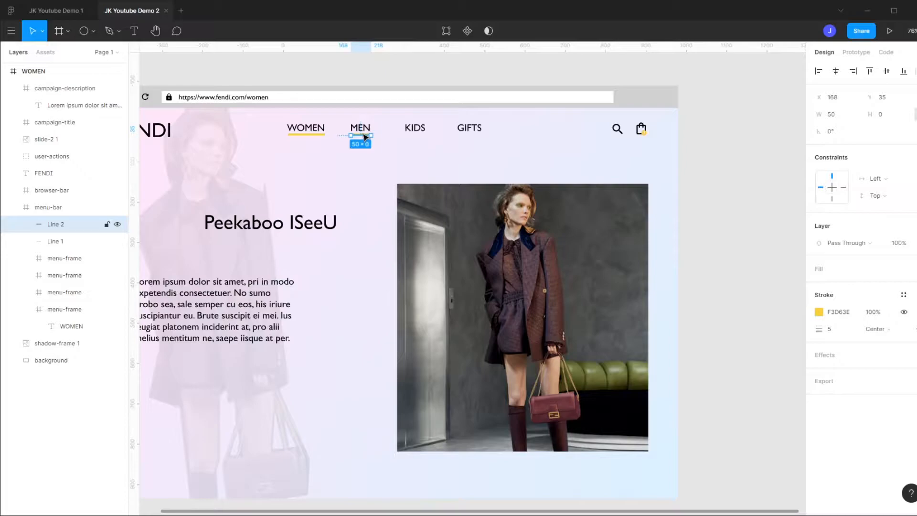
left_click(741, 170)
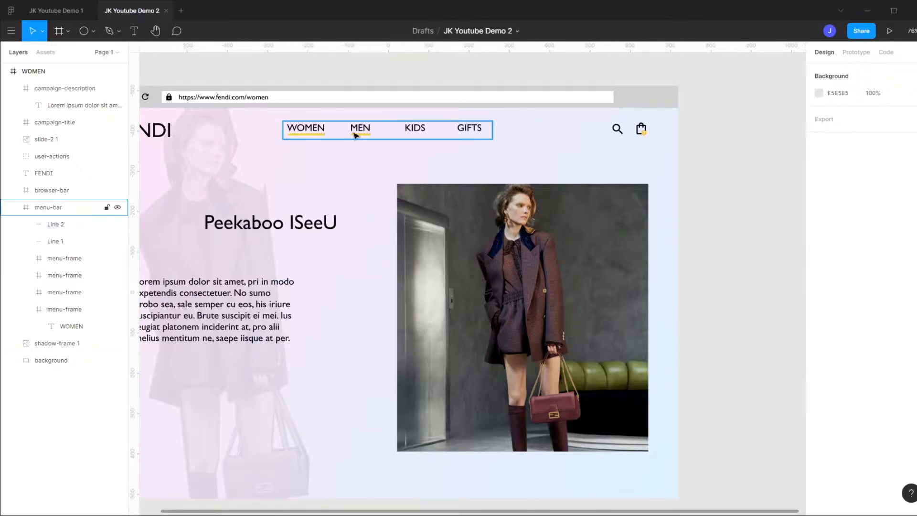
Rename the WOMEN underline layer as women-active and the MEN underline layer as men-active.
left_click(361, 133)
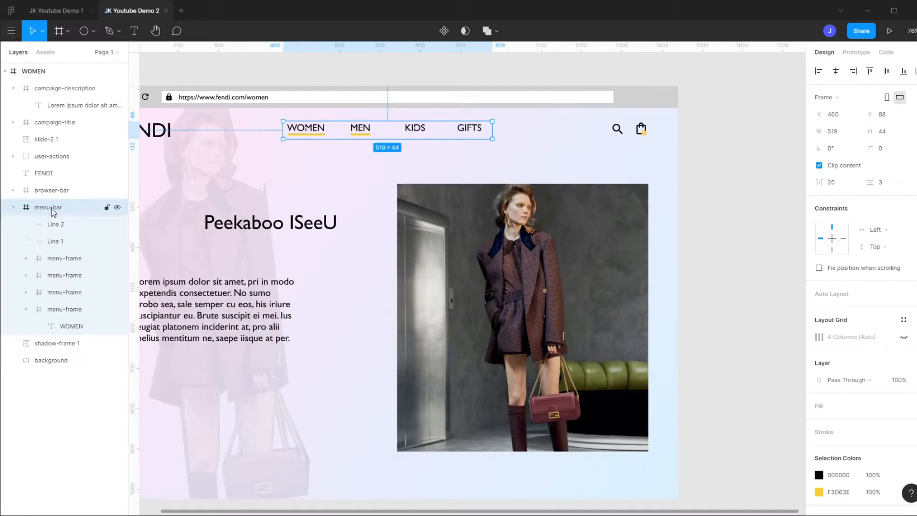
left_click(62, 224)
double_click(72, 241)
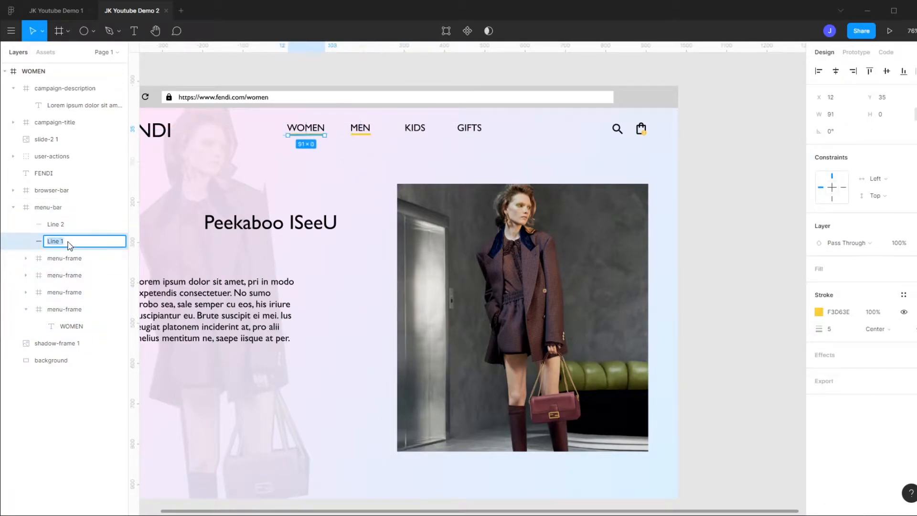
type("women-actu")
key("BackSpace")
type("ive")
key("Return")
double_click(72, 225)
type("men-active")
key("Return")
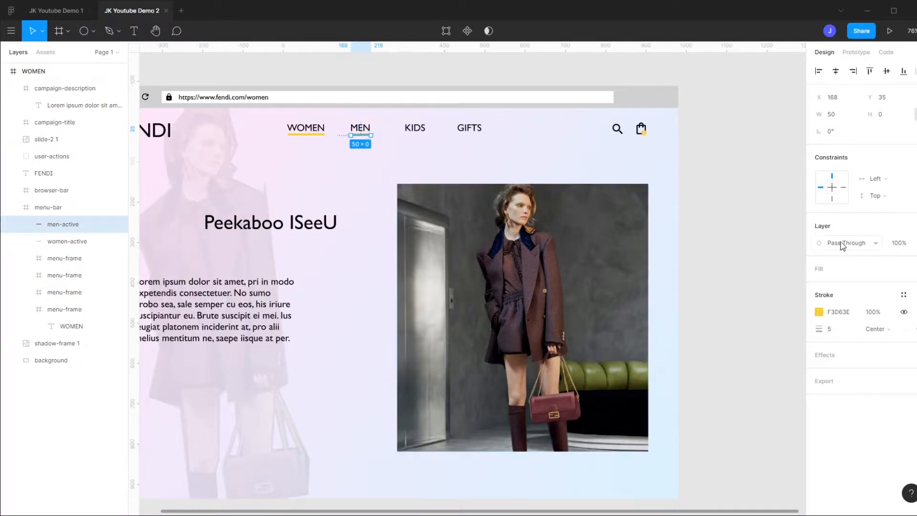
Set the opacity of the men-active underline to 0%.
left_click(899, 244)
type("0")
key("Return")
left_click(733, 267)
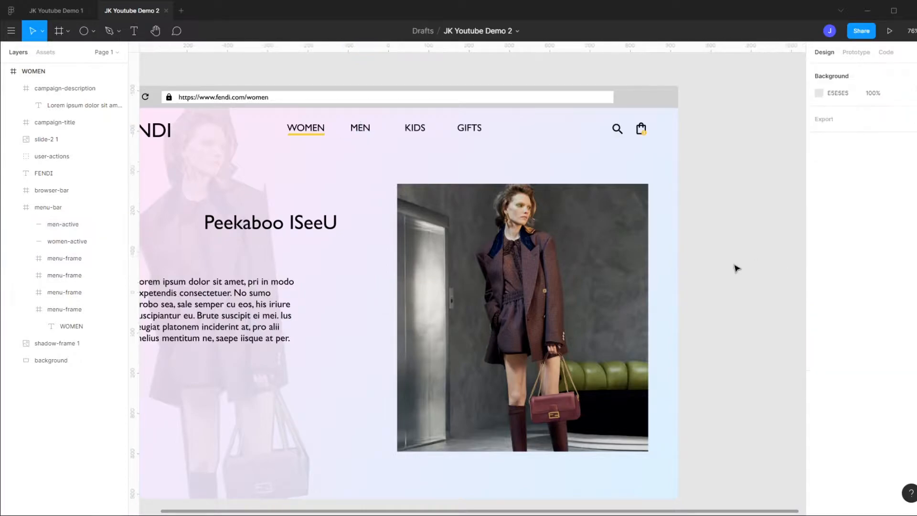
Paste the copied menswear image and place it outside the WOMEN frame, just beside the existing slide image.
scroll(618, 467, "down", 1)
left_click_drag(603, 512, 640, 511)
left_click(558, 366)
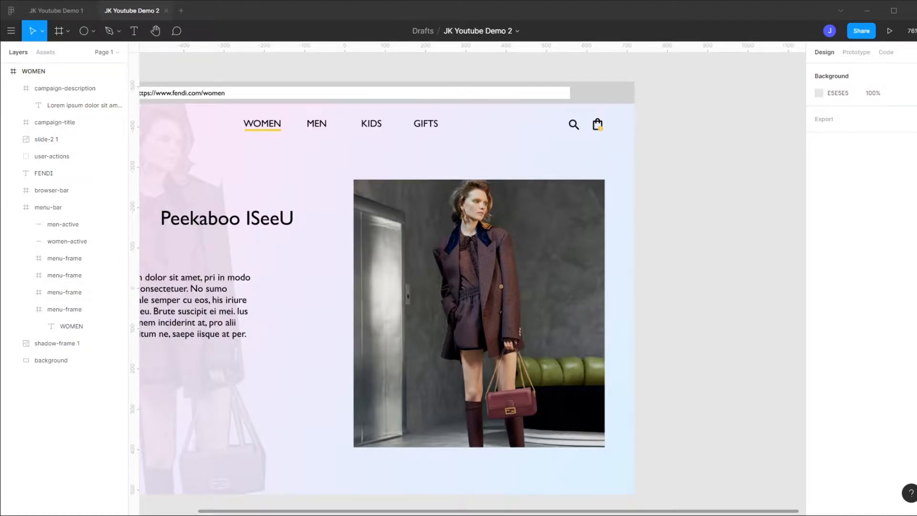
key("ctrl+v")
scroll(583, 354, "down", 1)
left_click_drag(570, 286, 741, 295)
Unlock the pasted menswear image's proportions and resize it to 623 × 664 to match the existing slide.
left_click(467, 301)
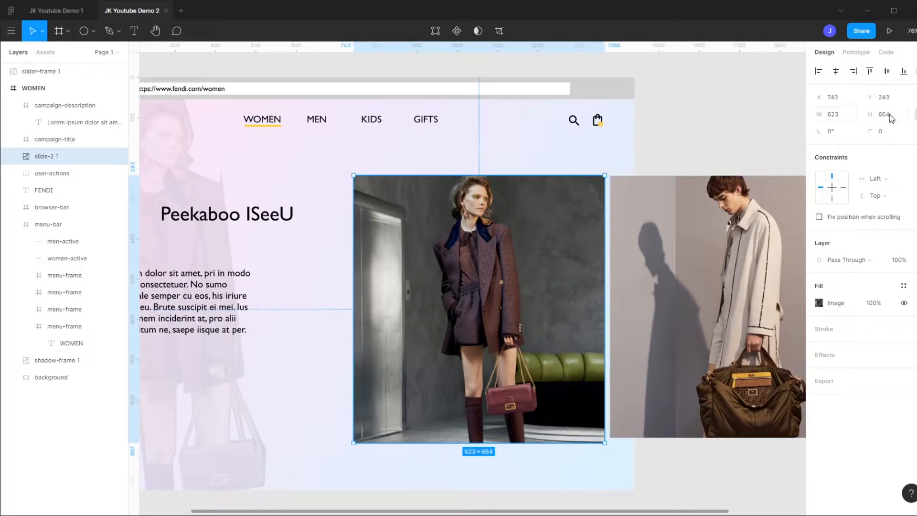
left_click(769, 213)
left_click(838, 119)
type("623")
left_click(888, 119)
type("664")
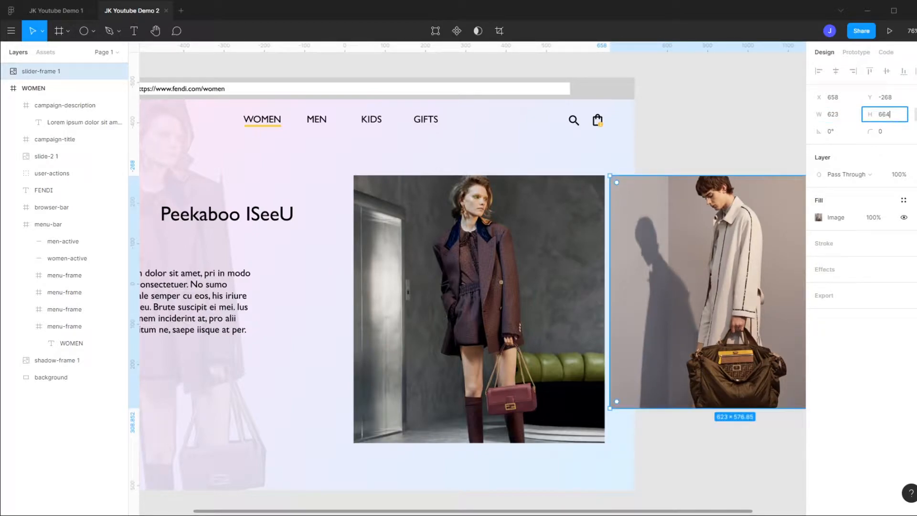
left_click(916, 116)
left_click(844, 116)
type("623")
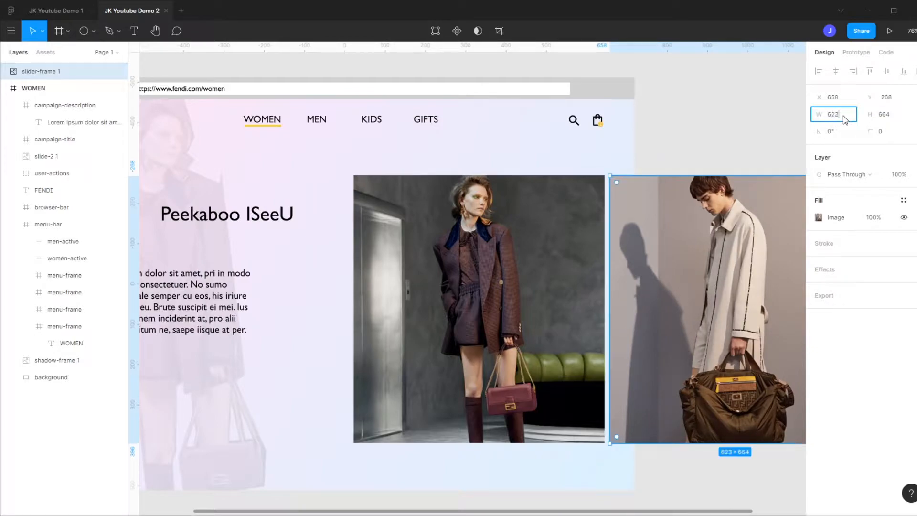
left_click(889, 115)
type("664")
key("Return")
Move the menswear image horizontally to X 719 so it starts at the WOMEN frame's outer edge.
left_click_drag(674, 228, 701, 231)
scroll(666, 256, "down", 2)
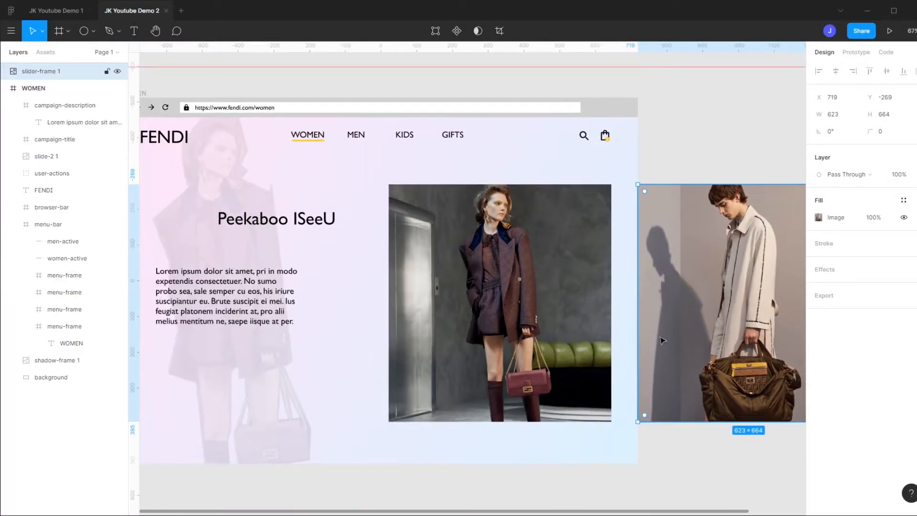
left_click_drag(686, 514, 729, 507)
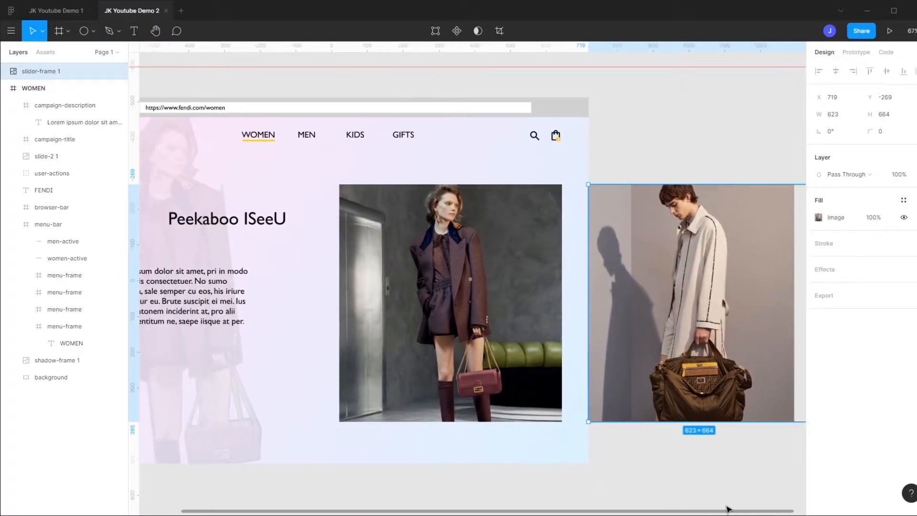
left_click(647, 469)
left_click(531, 360)
left_click(641, 357)
left_click(528, 349)
left_click(657, 343)
left_click(530, 342)
left_click(688, 323, "shift")
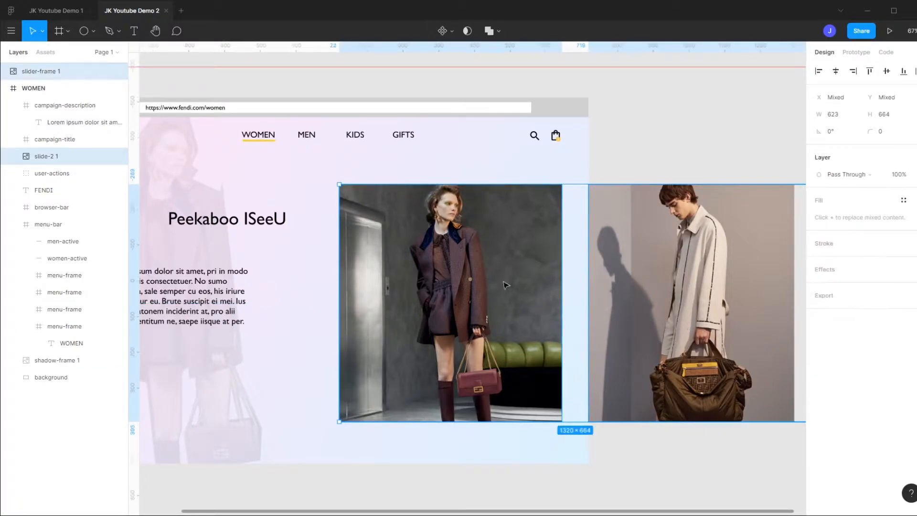
Move the slider-frame 1 layer into the WOMEN frame below slide-2 1 and group the two image layers.
left_click(52, 73)
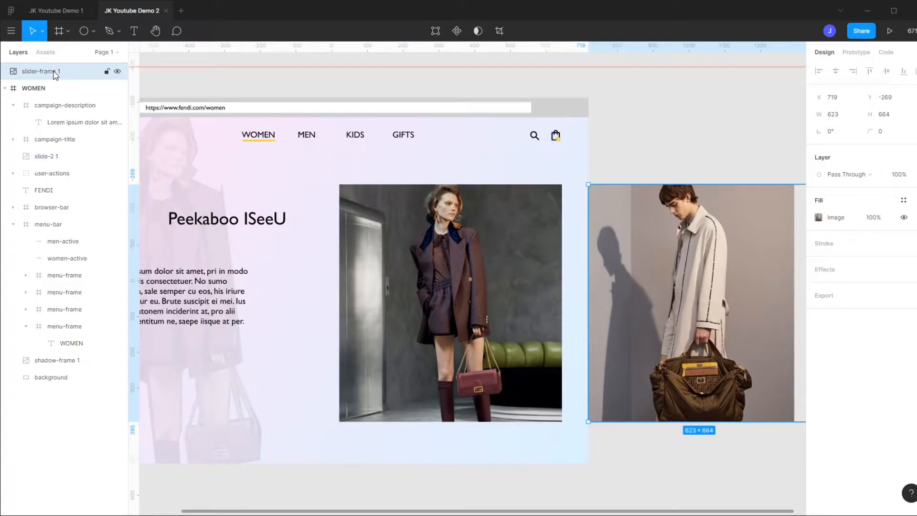
left_click_drag(55, 74, 60, 162)
left_click(66, 145)
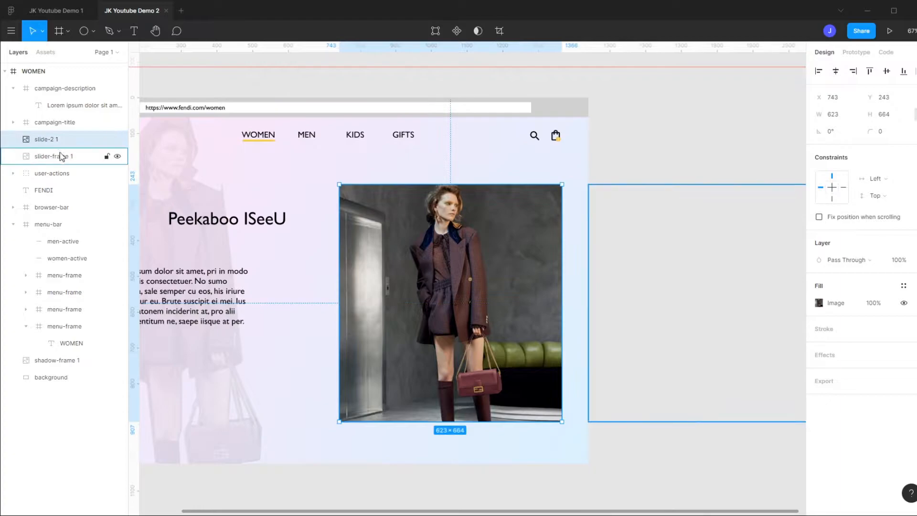
left_click(61, 155, "shift")
right_click(58, 152)
left_click(72, 222)
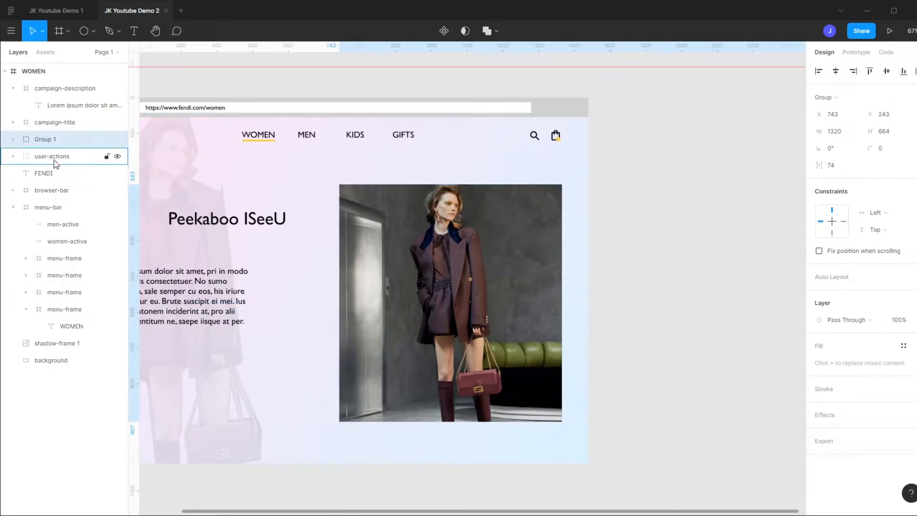
Rename the group of the two slide images as campaign-slider.
double_click(48, 140)
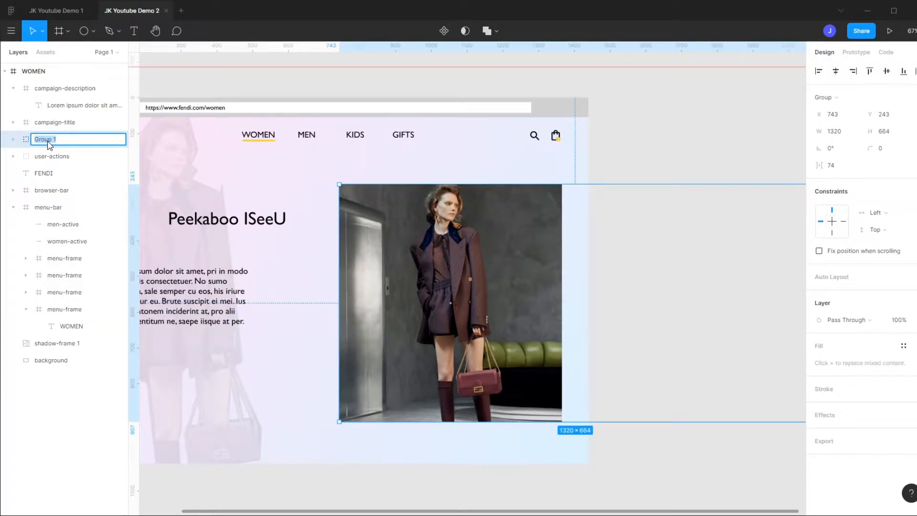
type("campaign-slider")
key("Return")
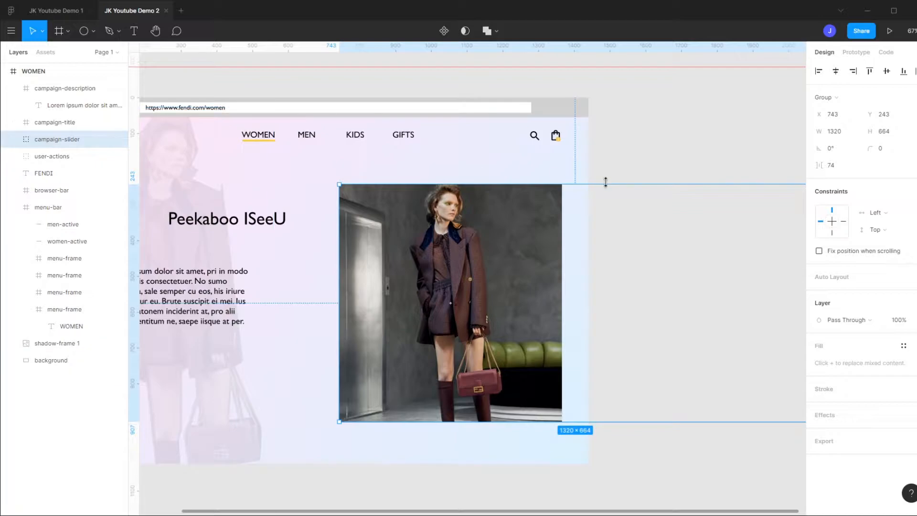
Rename the two image layers in the campaign-slider group: slide-2 1 as women and slider-frame 1 as men.
left_click(12, 139)
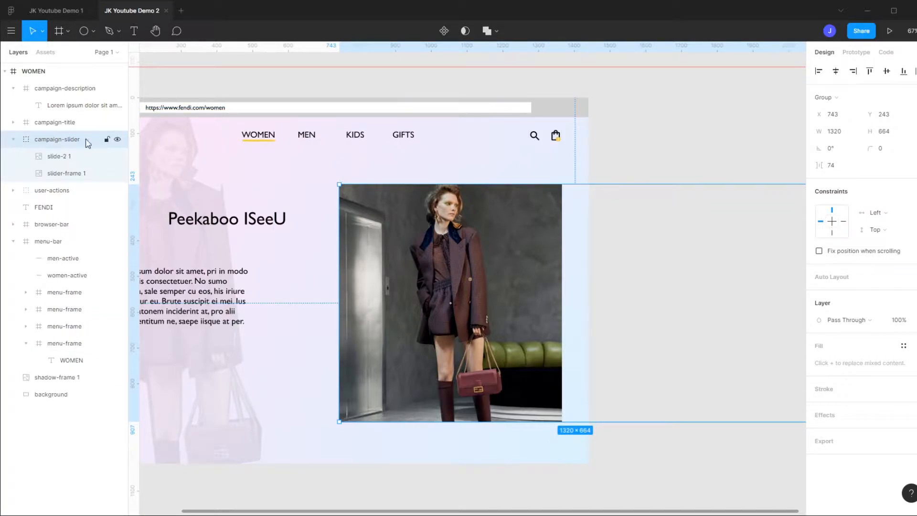
left_click(57, 157)
double_click(57, 156)
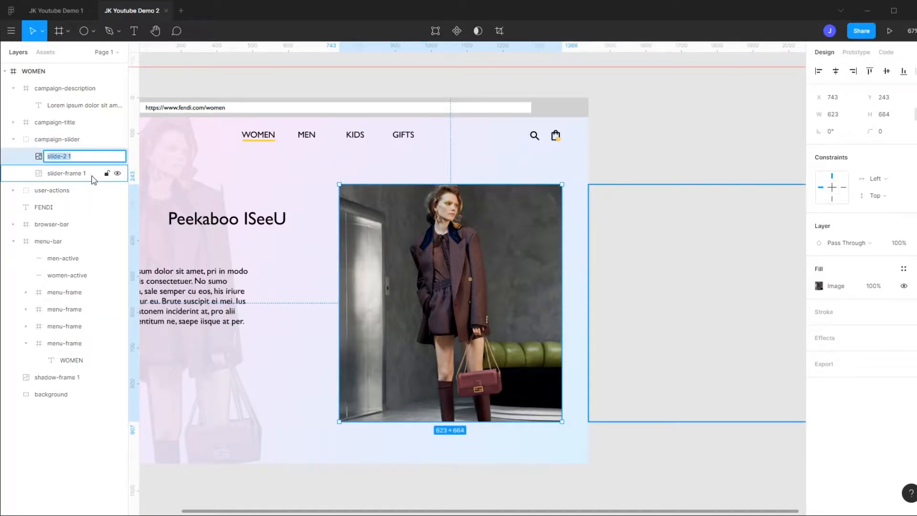
type("women")
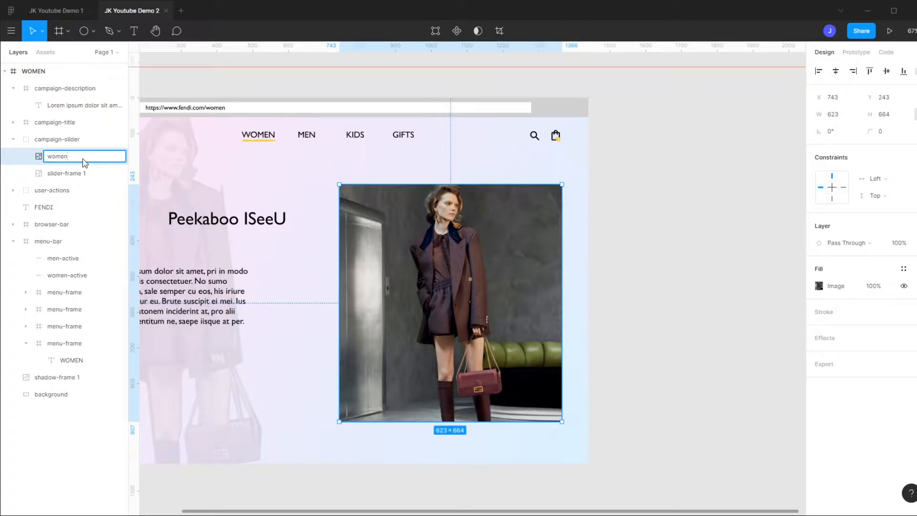
left_click(82, 174)
double_click(81, 173)
type("men")
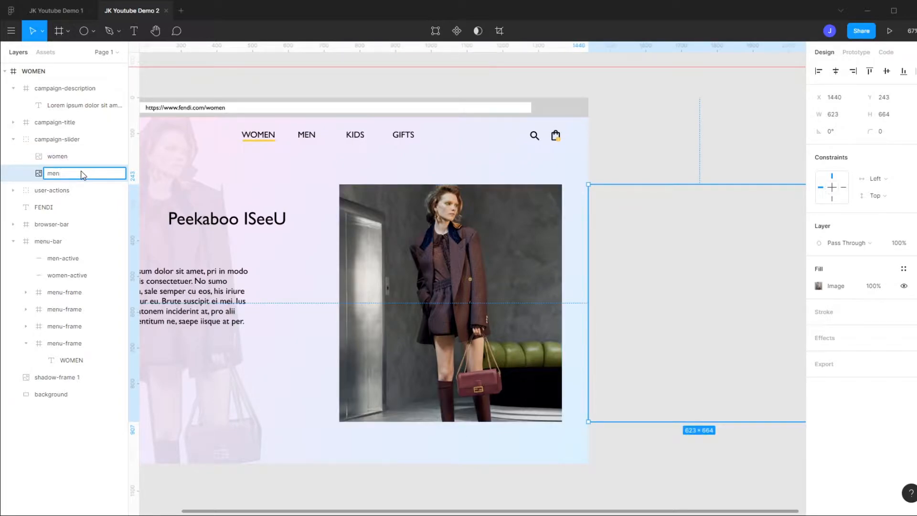
key("Return")
left_click(679, 260)
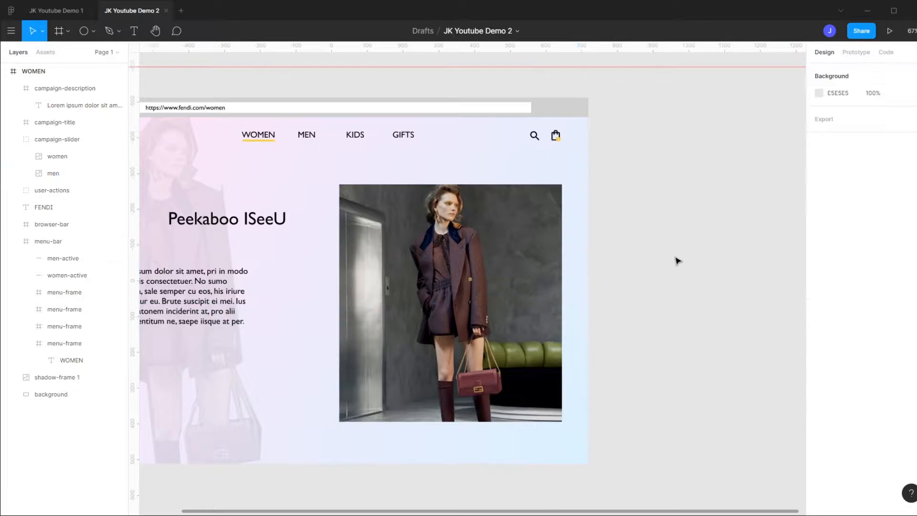
left_click(537, 266)
left_click(691, 268)
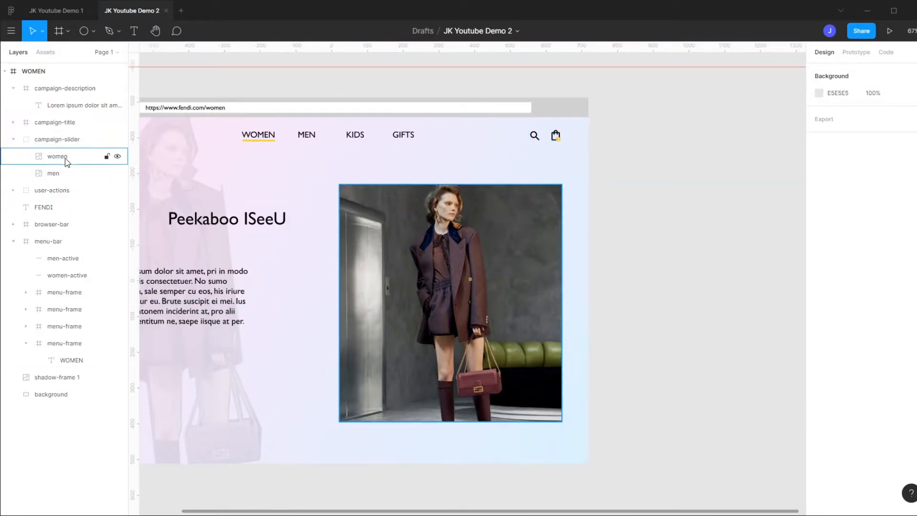
Set the layer opacity of the men image in the campaign-slider group to 0%.
left_click(57, 174)
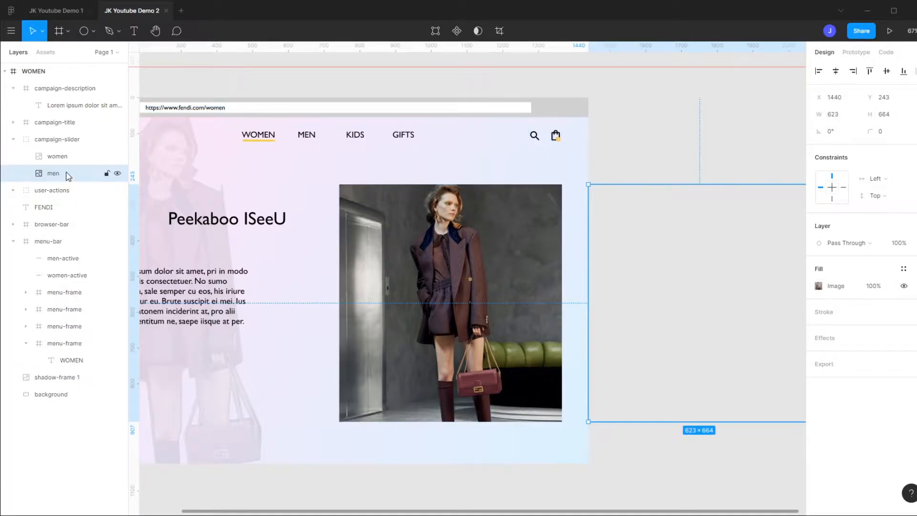
left_click(899, 243)
type("0")
key("Return")
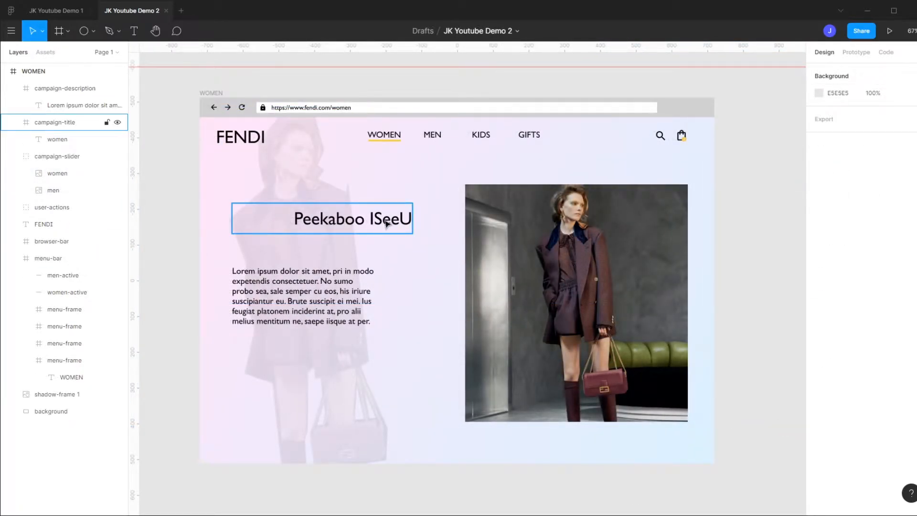
Duplicate the women text layer in the campaign-title frame and rename the copy as men.
left_click(59, 142)
key("ctrl+d")
double_click(66, 161)
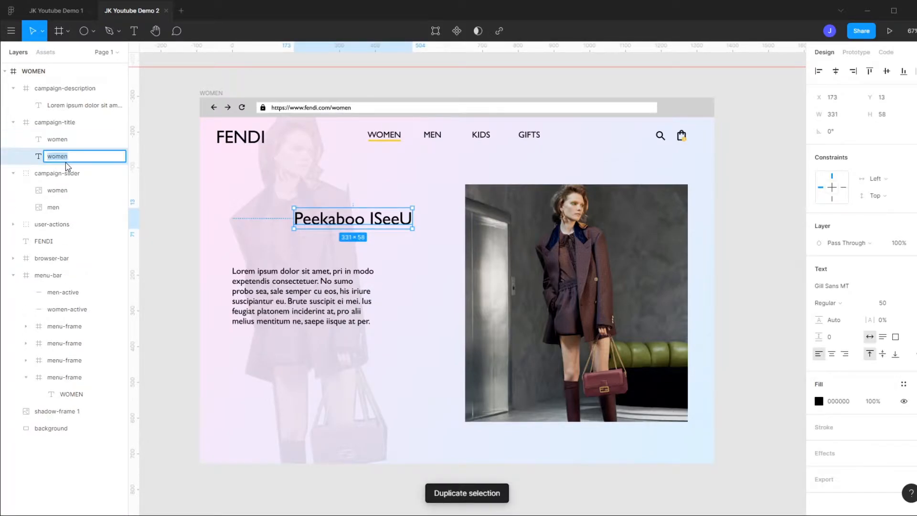
type("men")
key("Return")
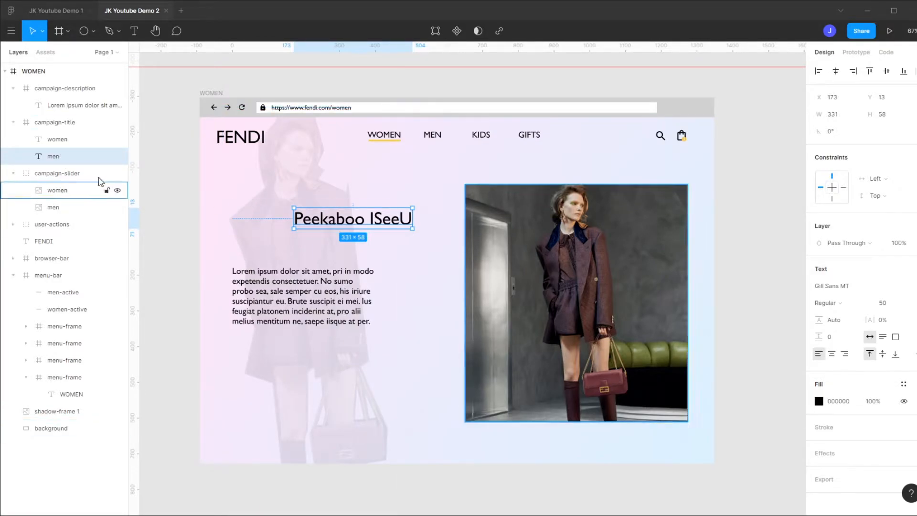
Replace the men title's text with "Boobee ILoveU" and place it over the women title at X 173, Y 13.
left_click_drag(327, 214, 274, 224)
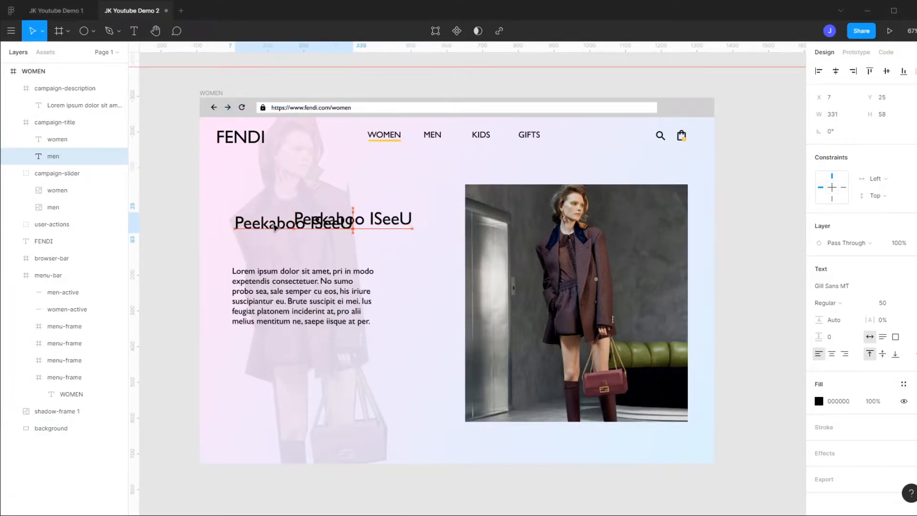
double_click(274, 224)
double_click(266, 220)
key("ctrl+a")
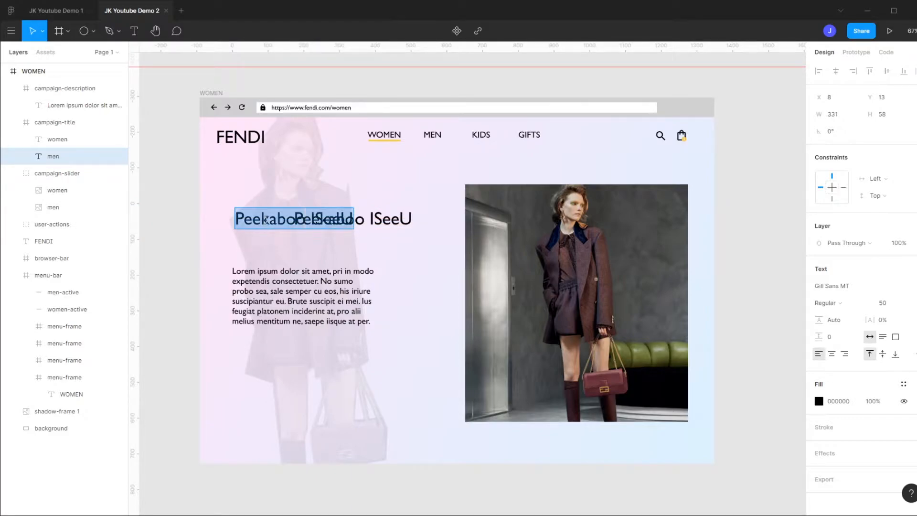
type("Boobee ILoveU")
left_click(80, 157)
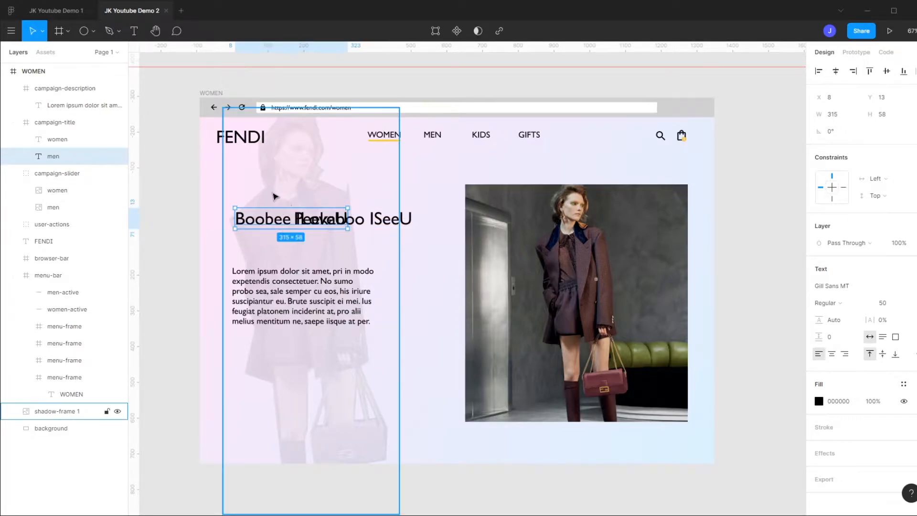
left_click_drag(262, 223, 321, 222)
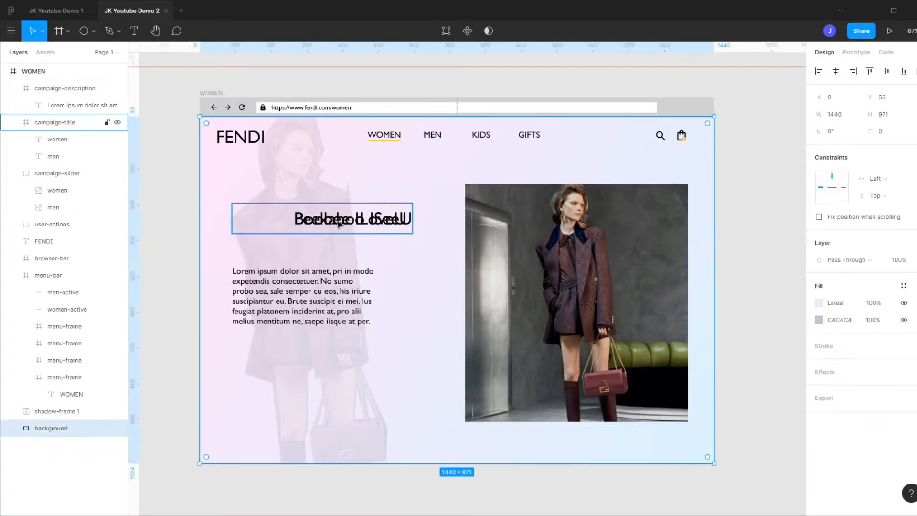
Set the layer opacity of the men title text to 0%.
left_click(898, 245)
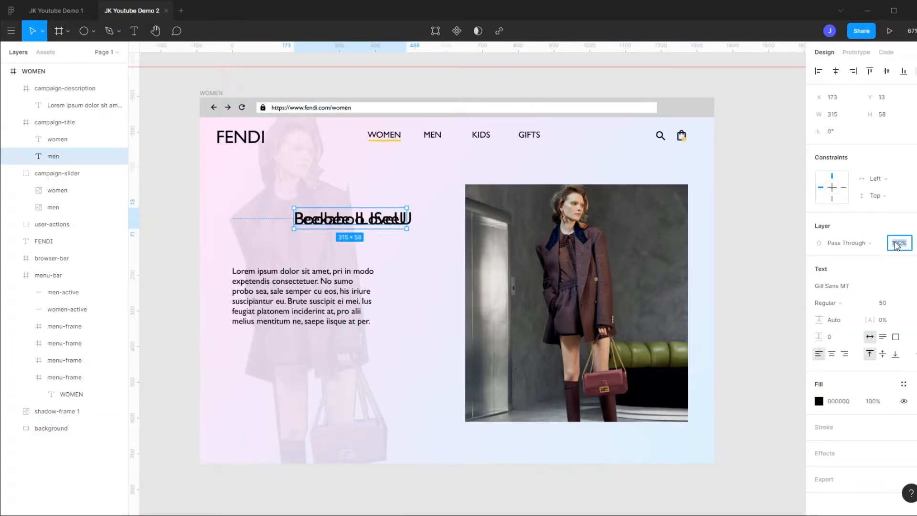
type("0")
key("Return")
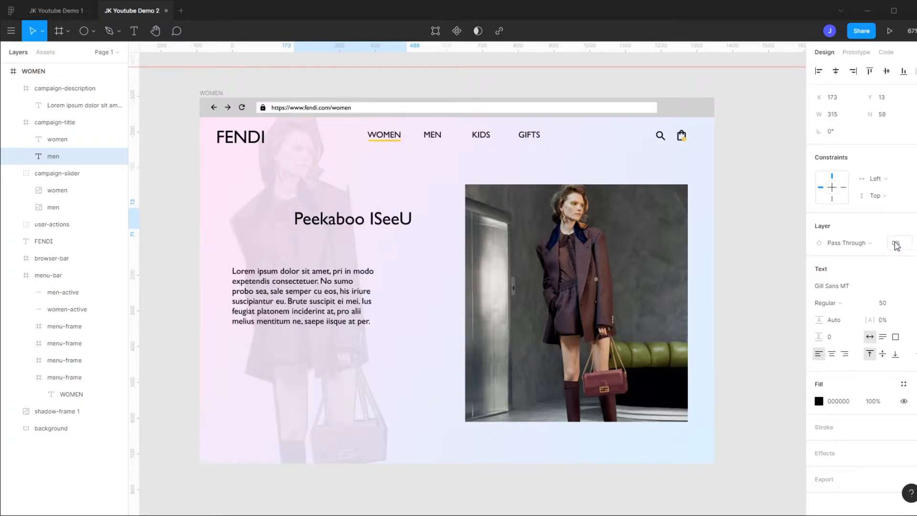
Duplicate the lorem ipsum text layer inside the campaign-description frame.
left_click(329, 297)
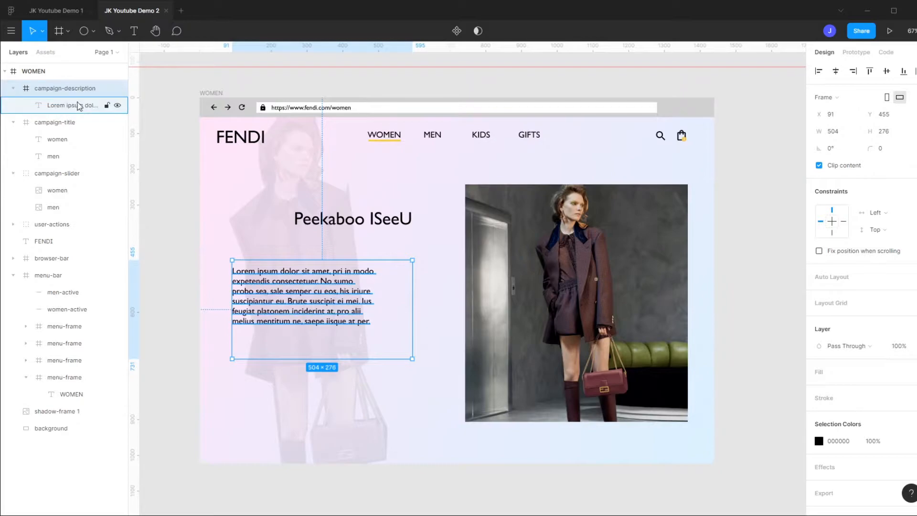
left_click(81, 105)
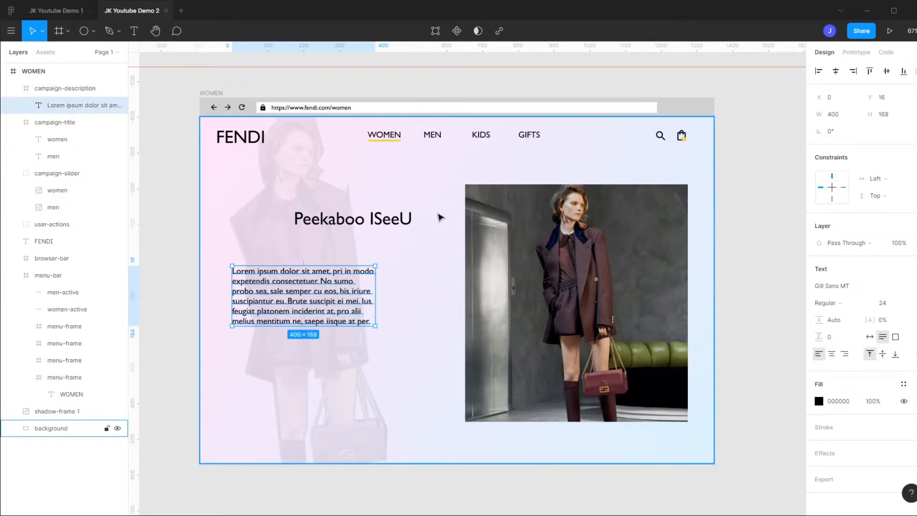
key("ctrl+d")
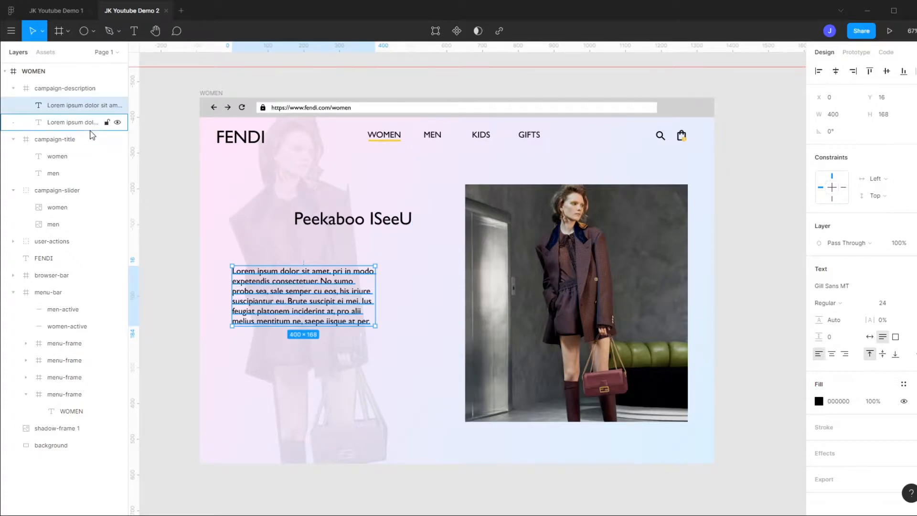
left_click_drag(310, 285, 338, 285)
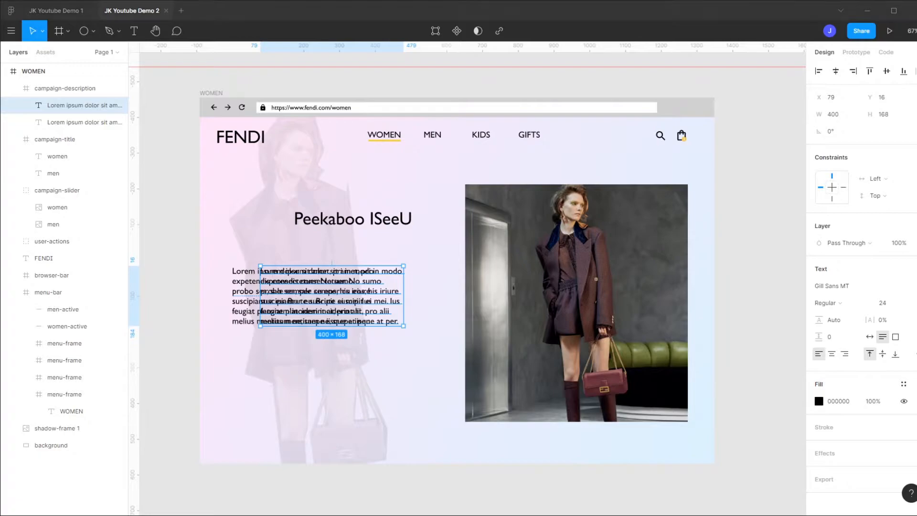
double_click(389, 294)
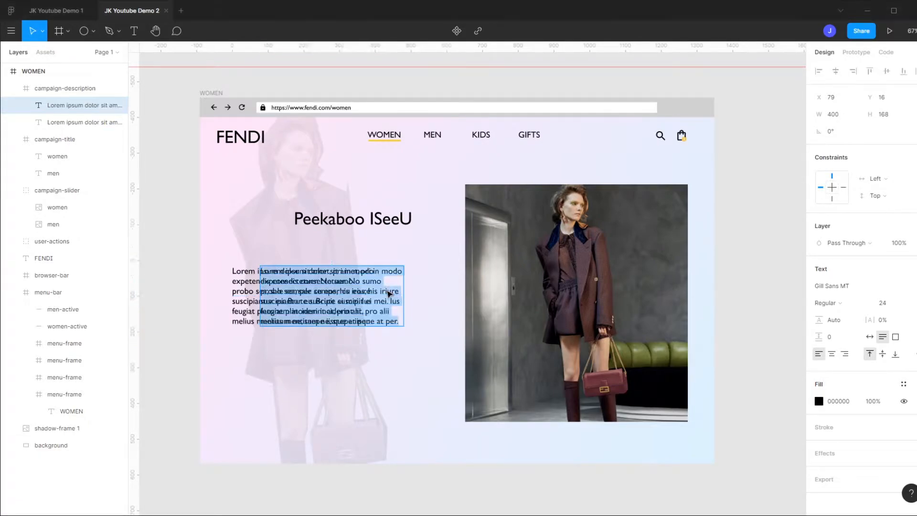
key("Escape")
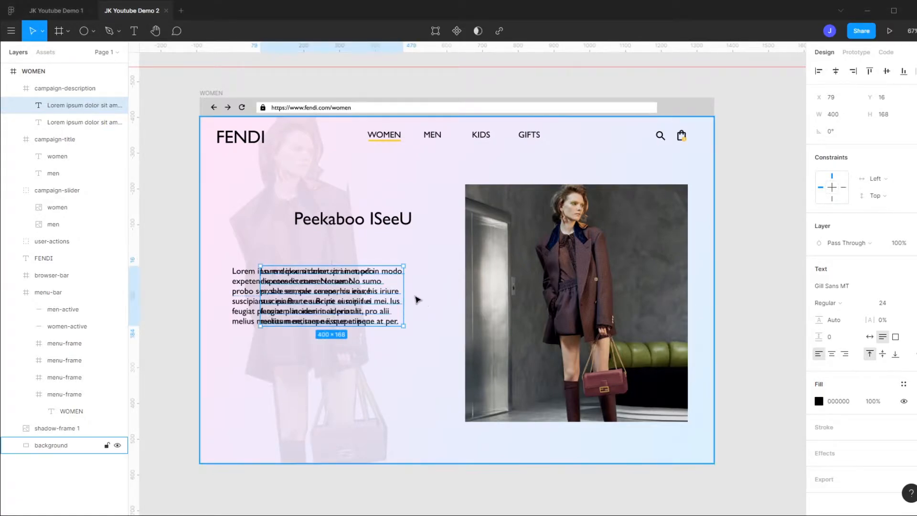
left_click_drag(375, 293, 344, 292)
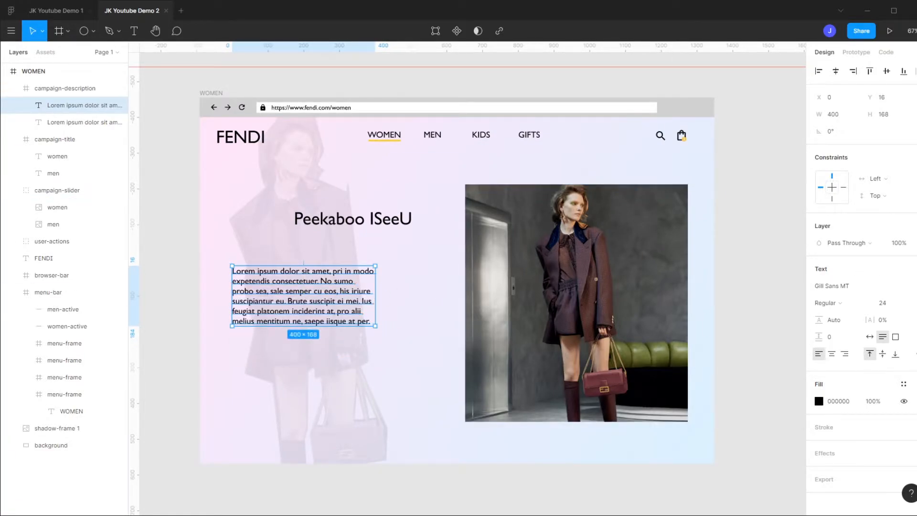
Rename the two lorem ipsum layers in the campaign-description frame, the upper one as women and the lower one as men.
left_click(79, 124)
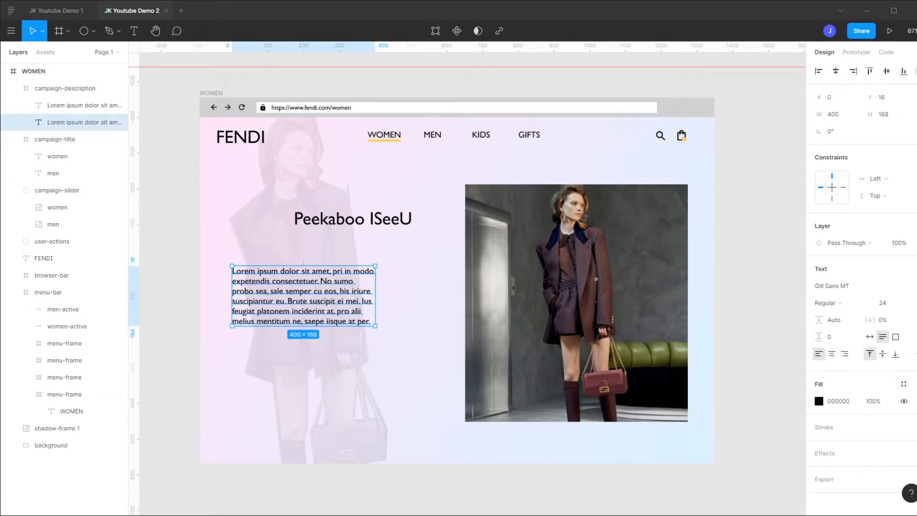
double_click(82, 106)
type("women")
key("Return")
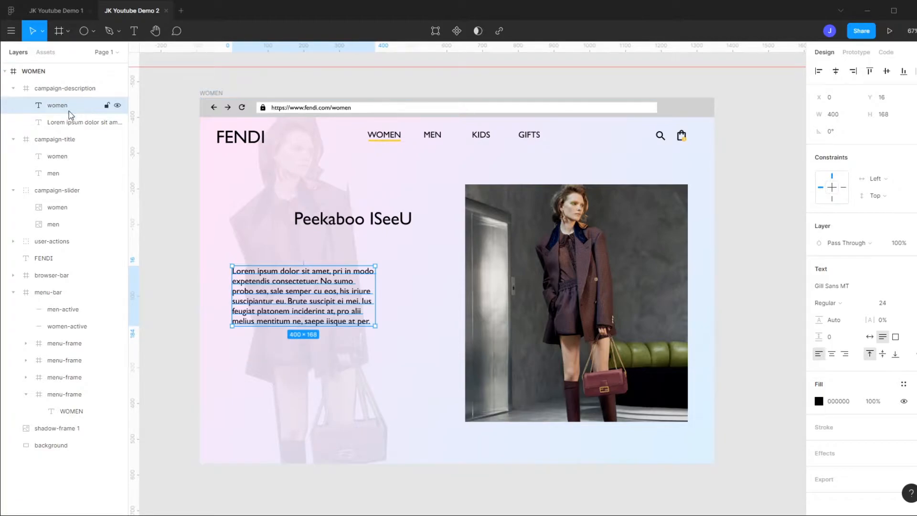
double_click(76, 122)
type("men")
key("Return")
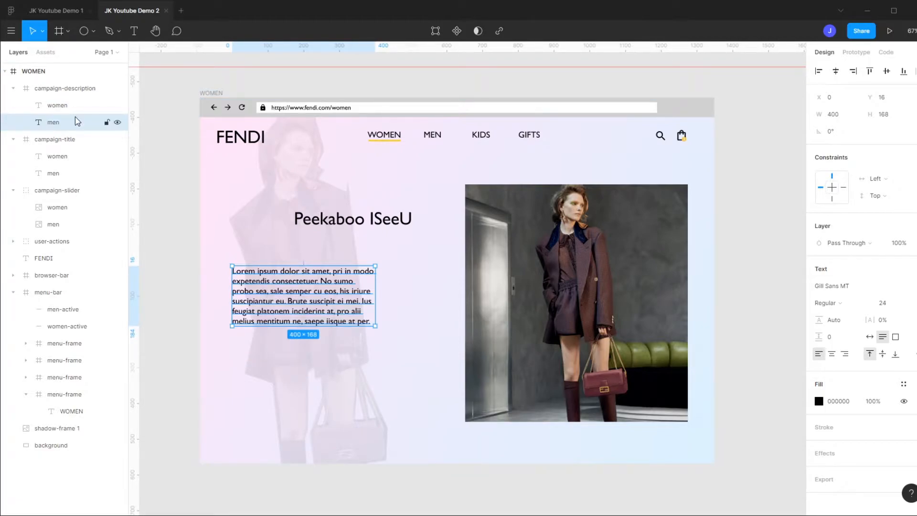
Set the layer opacity of the men text in the campaign-description frame to 0%.
left_click(900, 243)
type("0")
key("Return")
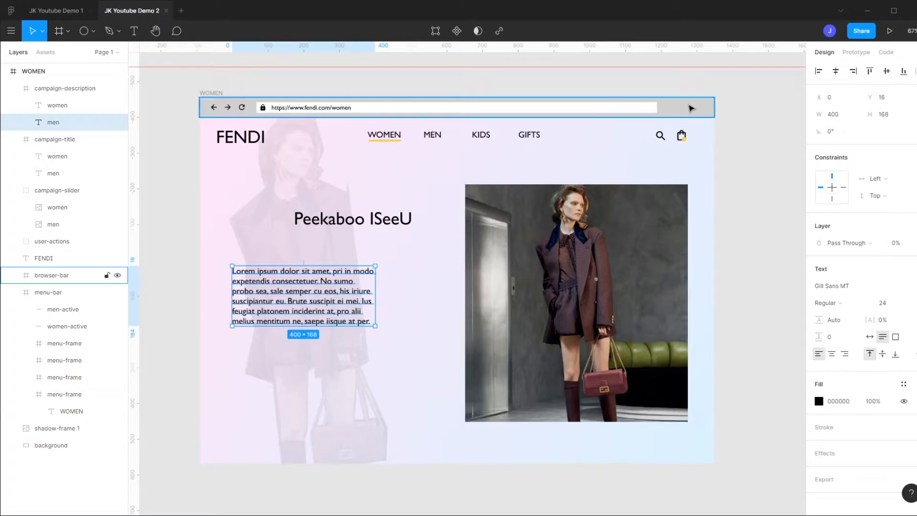
Collapse the campaign layers in the layer list and duplicate the whole WOMEN frame.
left_click(13, 88)
left_click(13, 106)
left_click(13, 122)
left_click(13, 139)
left_click(13, 139)
left_click(40, 71)
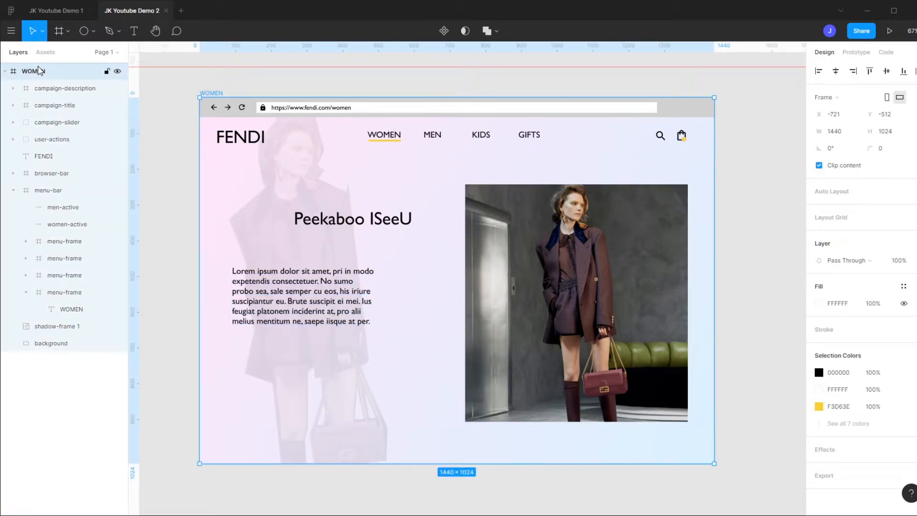
key("ctrl+d")
scroll(411, 197, "down", 3)
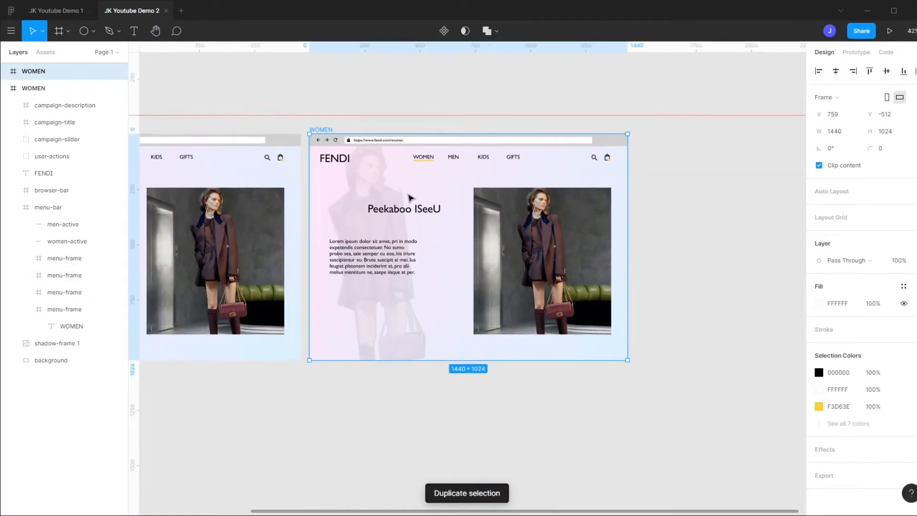
left_click_drag(368, 202, 497, 244)
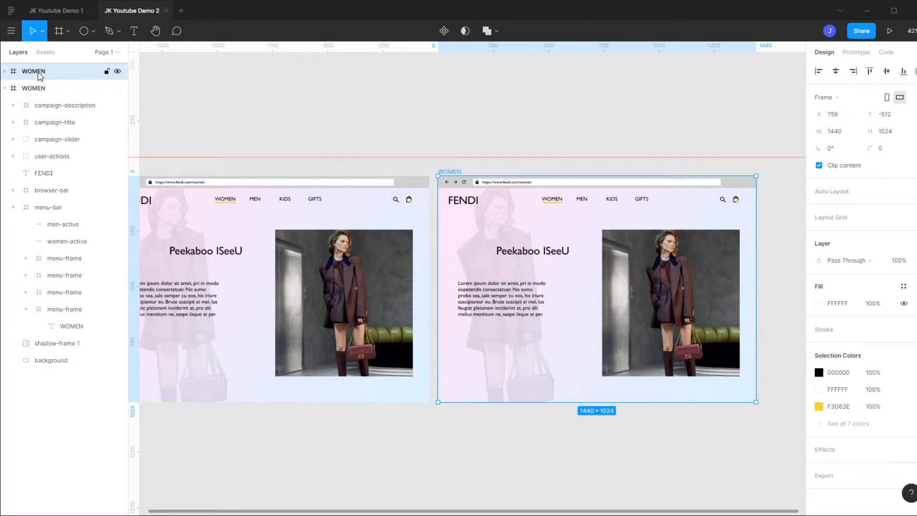
Rename the duplicated frame as MEN and move it below the WOMEN frame in the layer order.
double_click(40, 74)
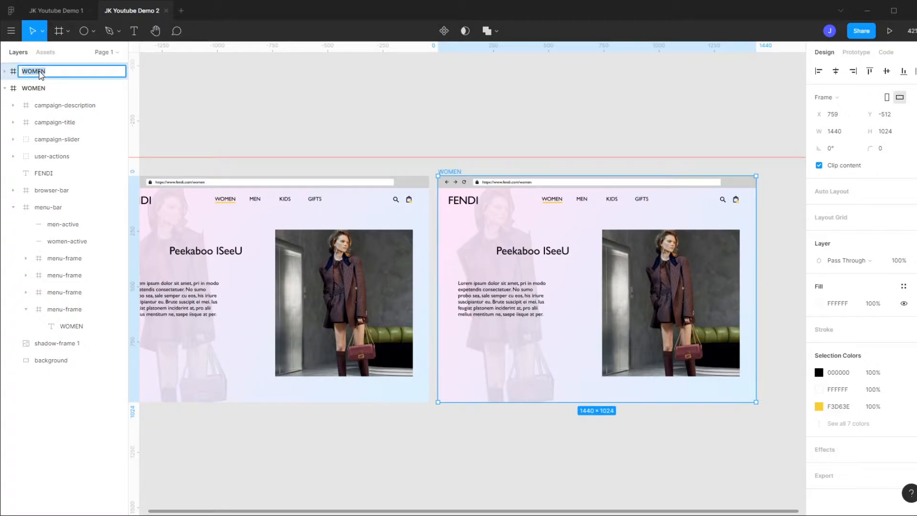
type("MEN")
key("Return")
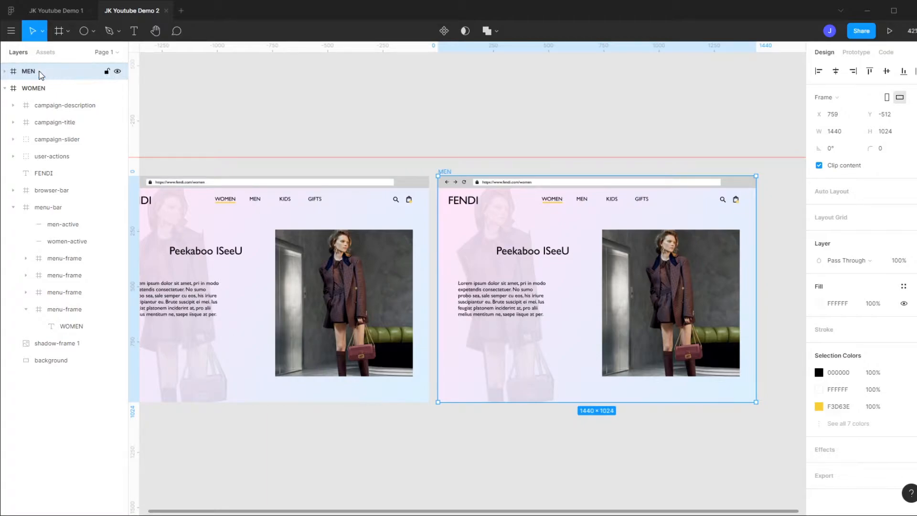
left_click(6, 89)
left_click_drag(30, 70, 31, 96)
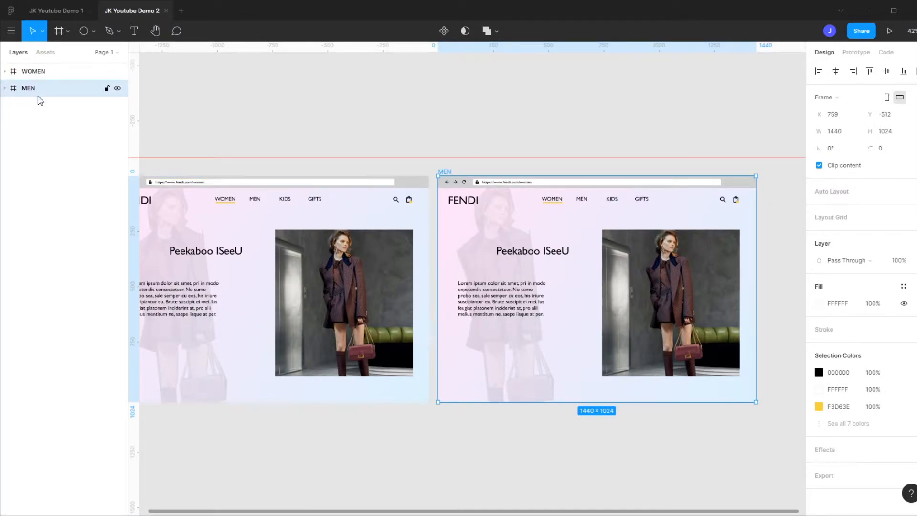
Set the layer opacity of the women-active underline in the MEN frame's menu-bar to 0%.
left_click(5, 89)
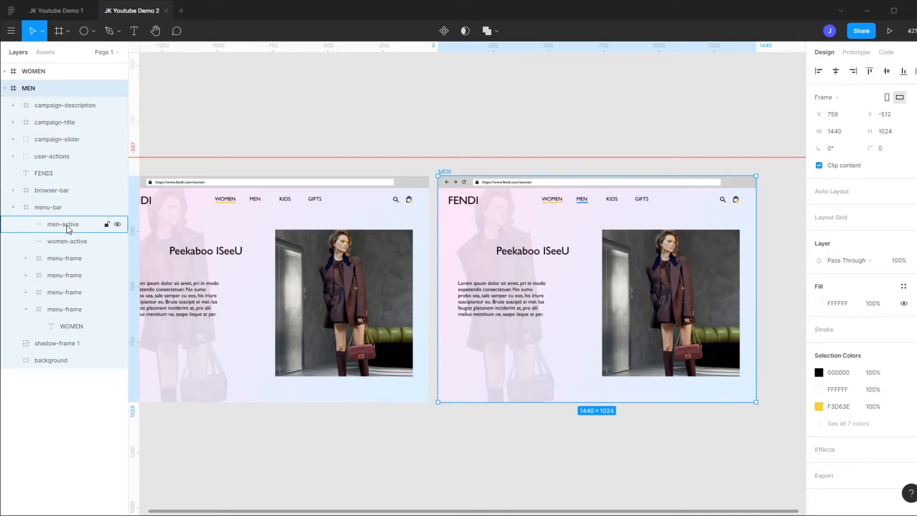
left_click(67, 242)
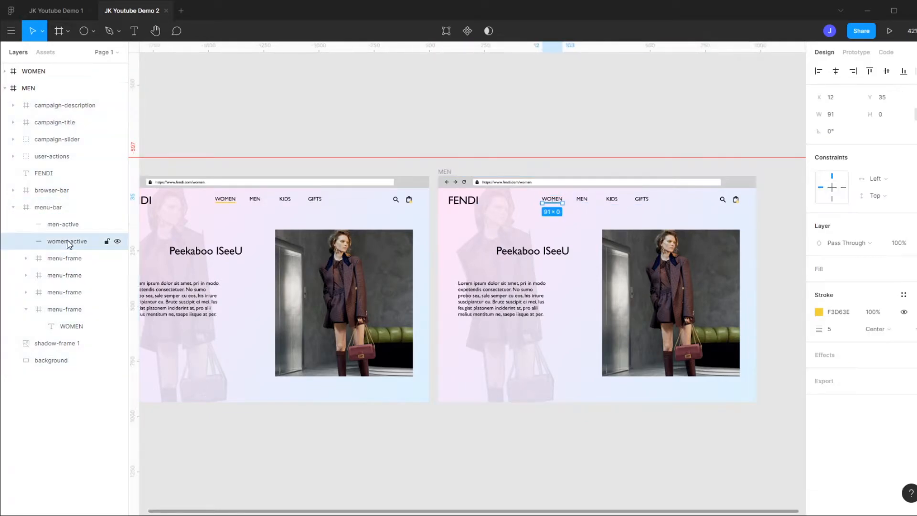
left_click(902, 245)
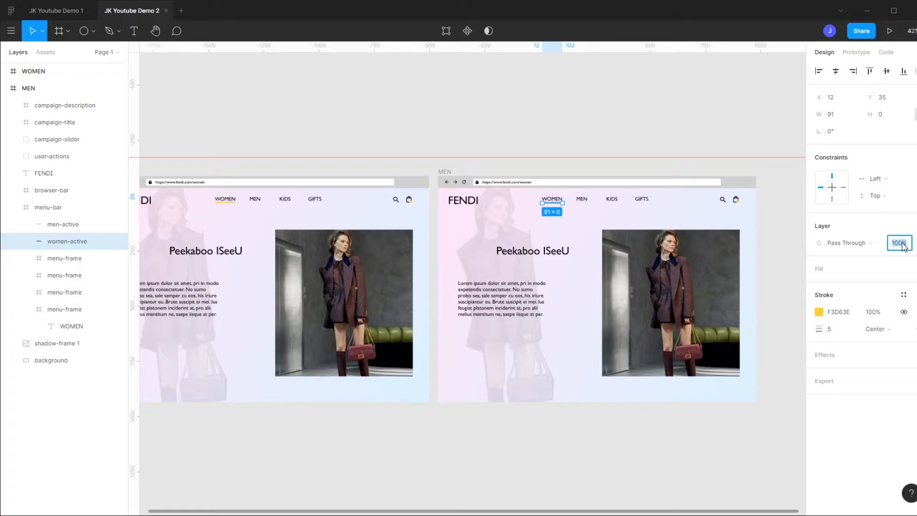
type("0")
key("Return")
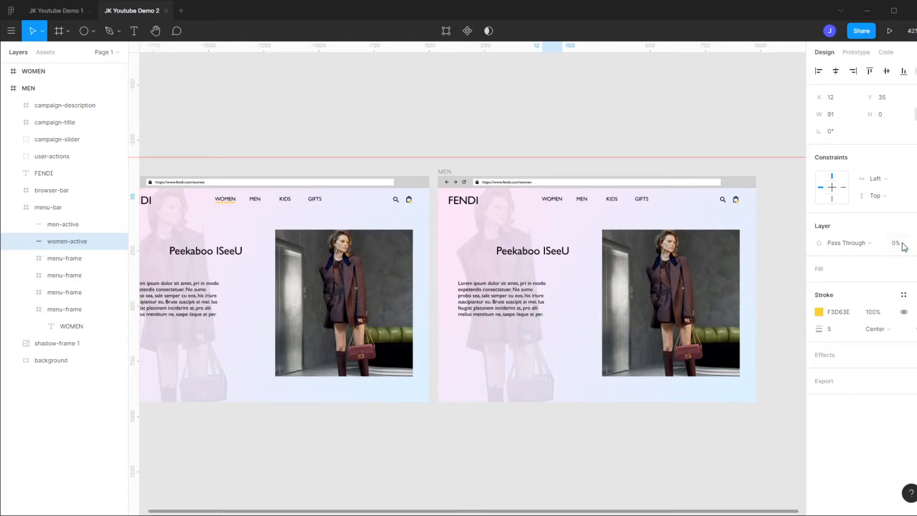
Set the layer opacity of the men-active underline in the MEN frame to 100% and collapse the menu-bar layers.
left_click(76, 224)
left_click(899, 244)
type("100")
key("Return")
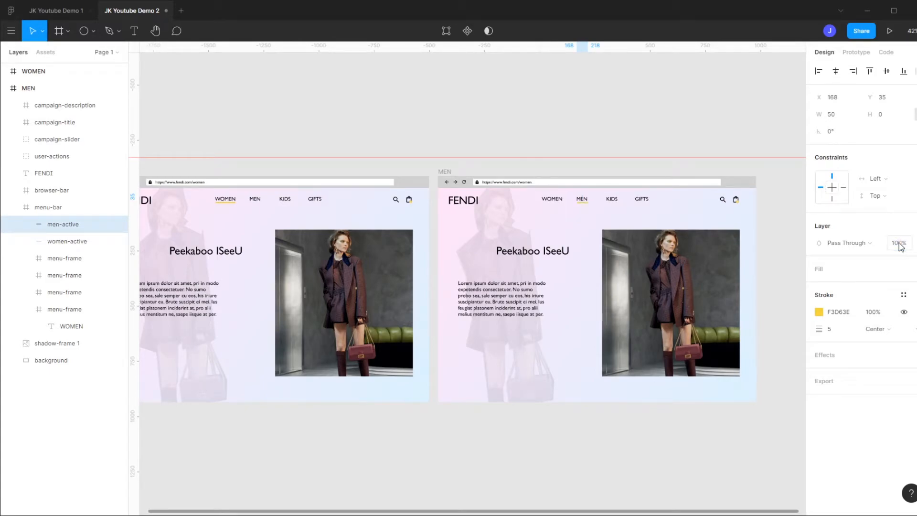
left_click(14, 208)
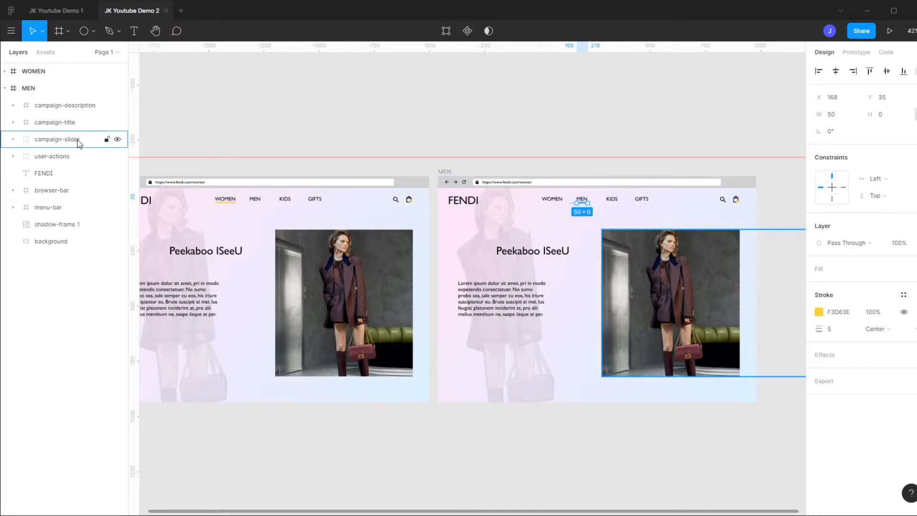
Try nudging the women and men slides in the MEN frame's campaign-slider together to the left.
left_click(15, 140)
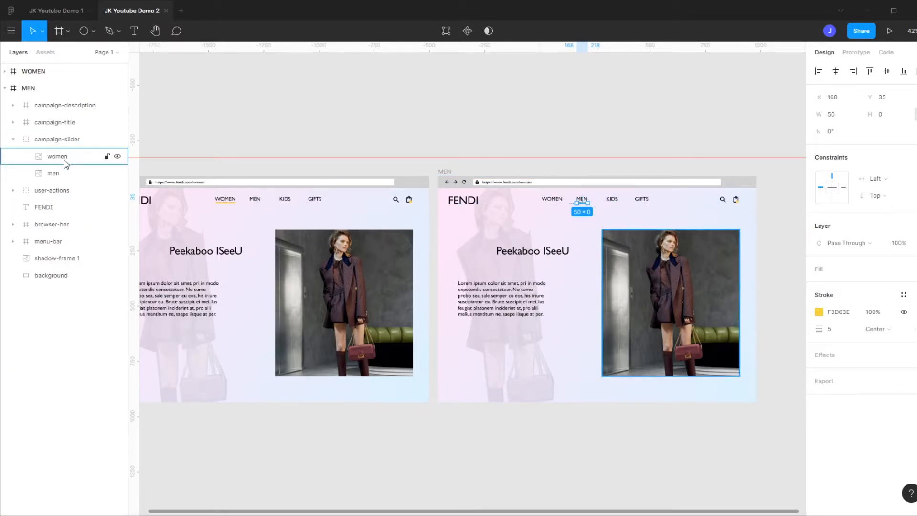
left_click(60, 140)
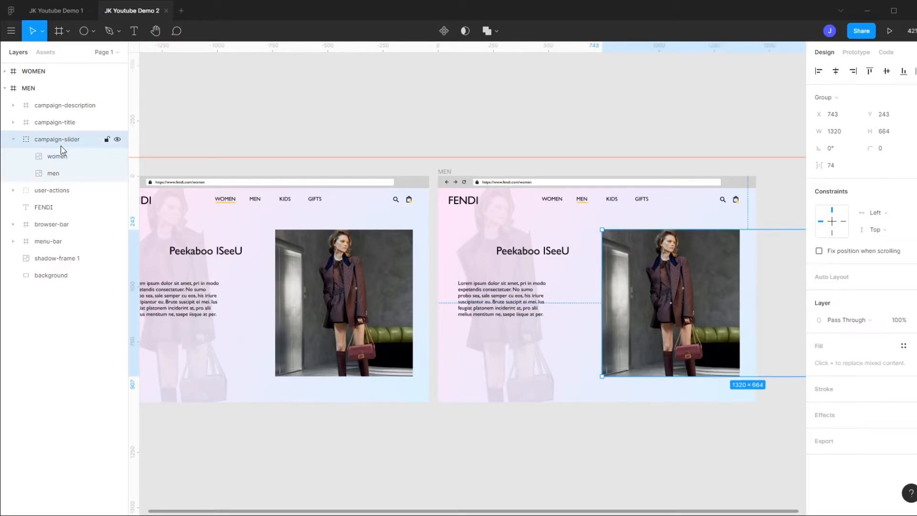
left_click(59, 157)
left_click(57, 175, "shift")
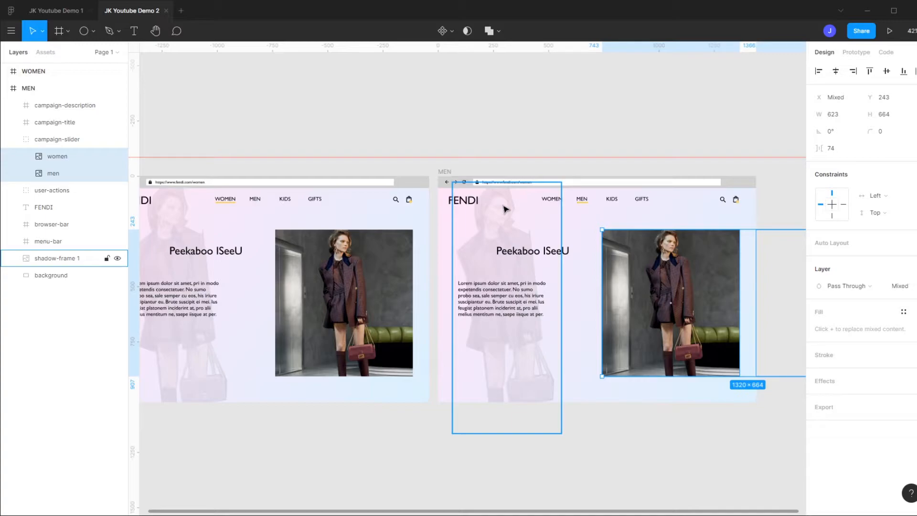
key("Left")
key("Left")
key("Left")
key("Left")
key("Left")
key("Left")
key("Left")
key("Left")
key("Left")
key("Left")
key("Left")
key("Left")
key("Left")
key("Left")
key("Left")
key("Left")
key("Left")
key("Left")
key("Left")
key("Left")
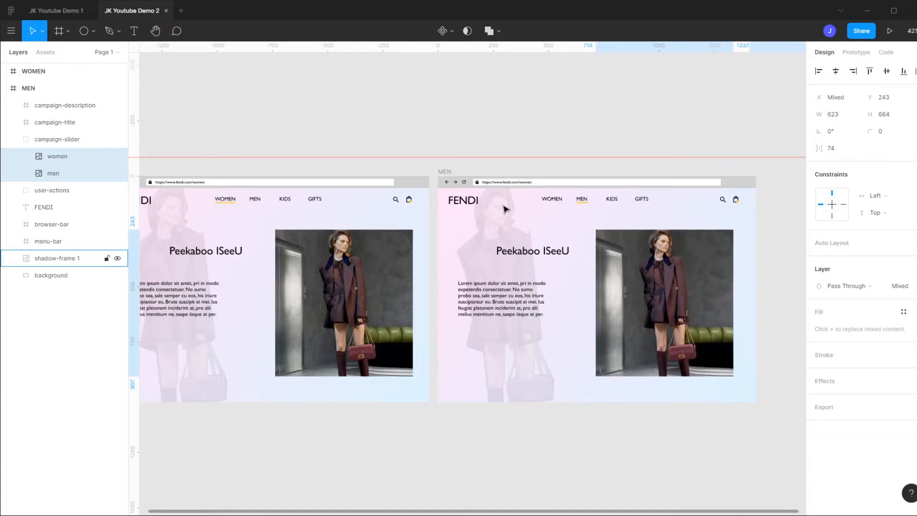
key("Left")
key("Left")
key("Left")
key("Left")
key("Left")
key("Left")
key("Left")
key("Left")
key("Left")
key("Left")
key("Left")
key("Left")
key("Left")
key("Left")
key("Left")
key("Left")
key("Left")
key("Left")
key("Left")
key("Left")
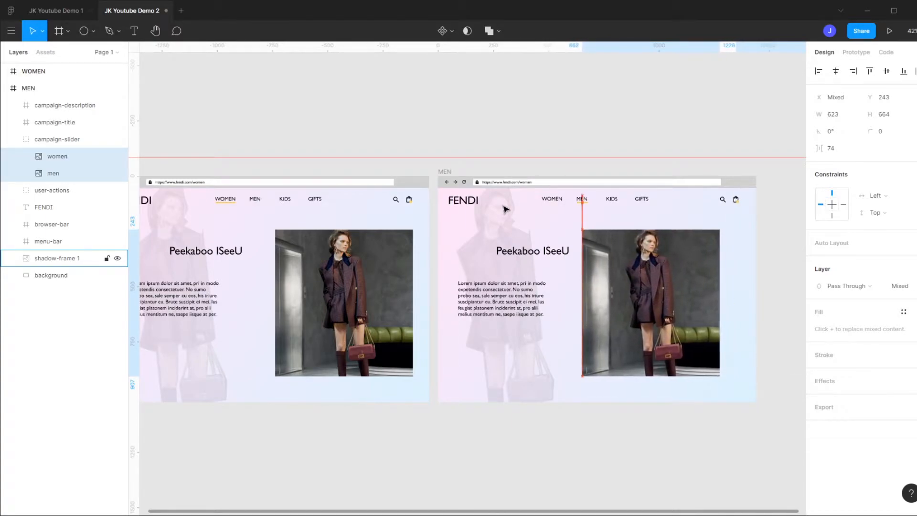
key("Left")
key("Left")
key("Left")
key("Left")
key("Left")
key("Left")
key("Left")
key("Left")
key("Left")
key("Left")
key("Left")
key("Left")
key("Left")
key("Left")
key("Left")
key("Left")
key("Left")
key("Left")
key("Left")
key("Left")
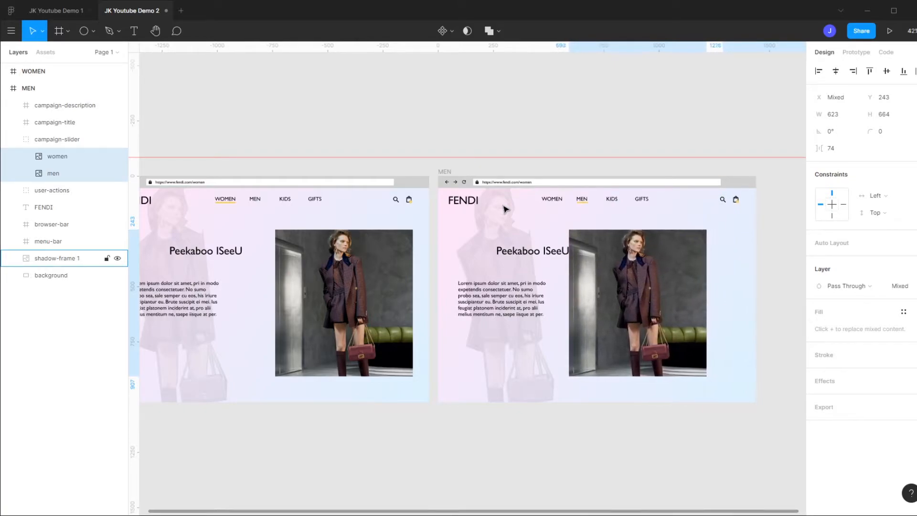
Set the layer opacity of the men slide in the MEN frame's campaign-slider to 100%.
left_click(62, 175)
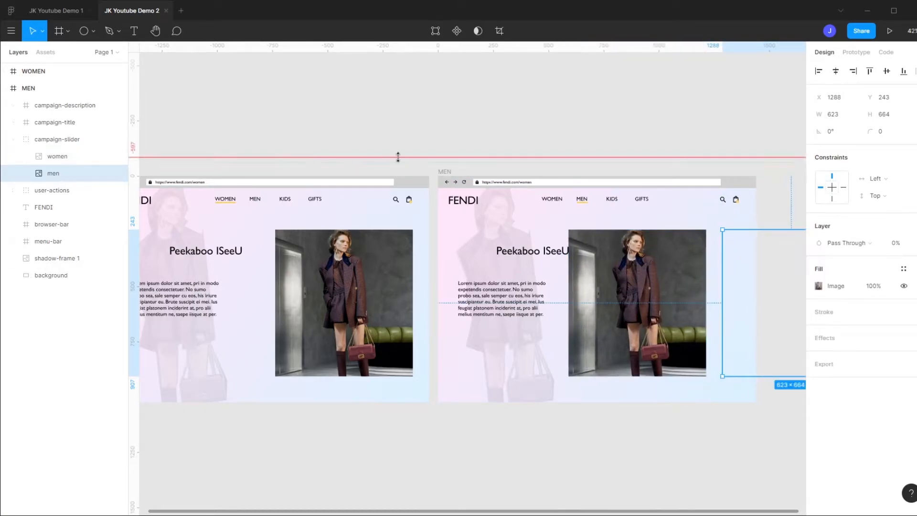
left_click(896, 243)
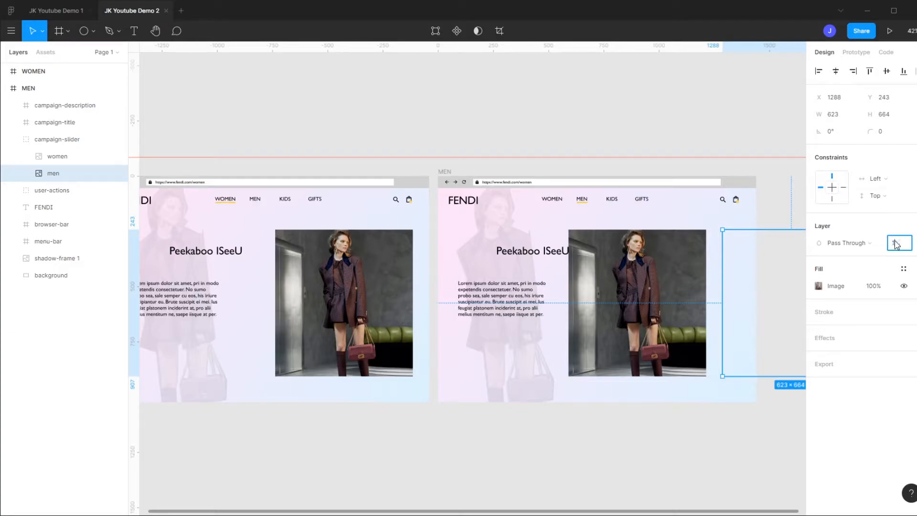
type("100")
key("Return")
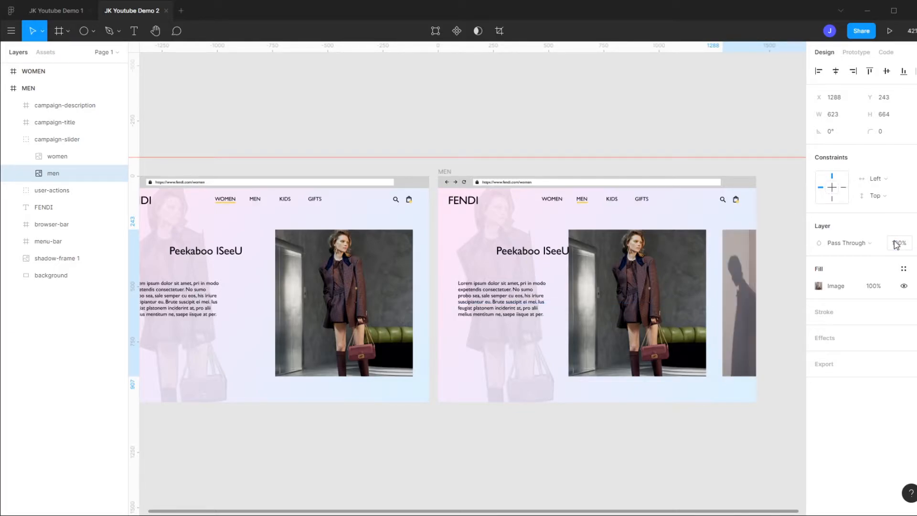
Undo the men slide's opacity change and the leftward nudging of both slides.
key("ctrl+z")
key("ctrl+z")
key("ctrl+z")
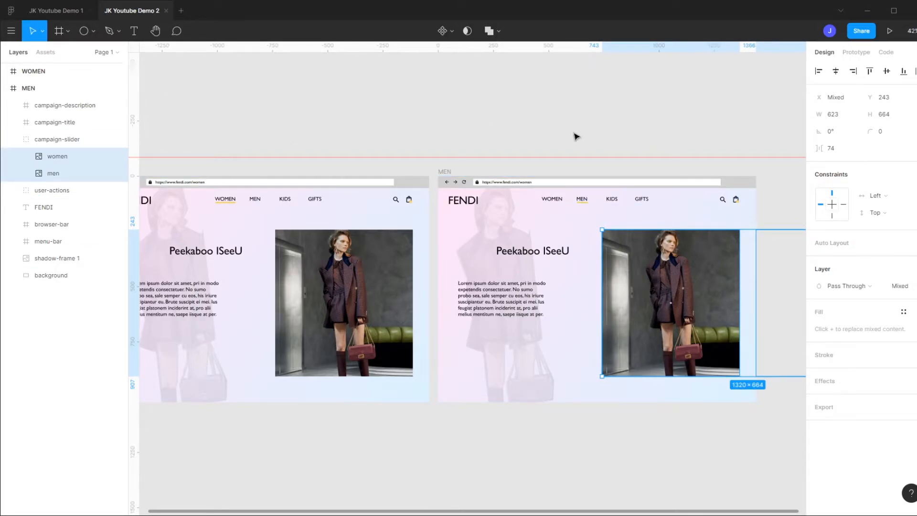
Place a vertical guide at X 743 and a horizontal guide at Y 243 along the women slide's edges in the MEN frame.
scroll(719, 308, "up", 3)
left_click_drag(134, 158, 542, 188)
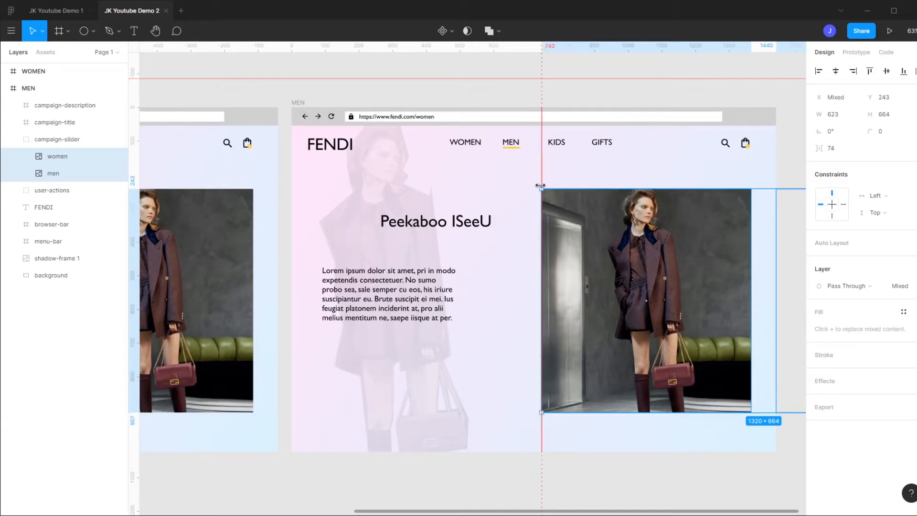
left_click_drag(571, 47, 577, 188)
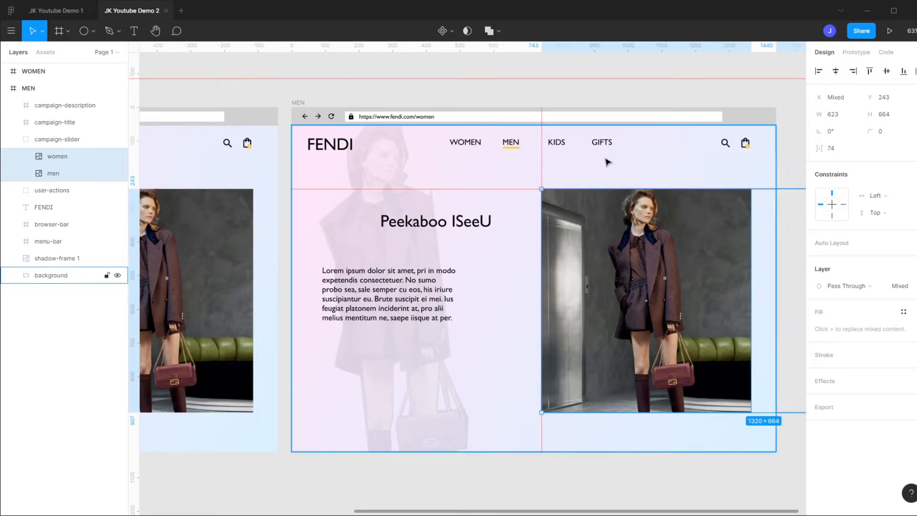
Set the layer opacity of the women slide in the MEN frame to 0%.
left_click(67, 158)
left_click(898, 242)
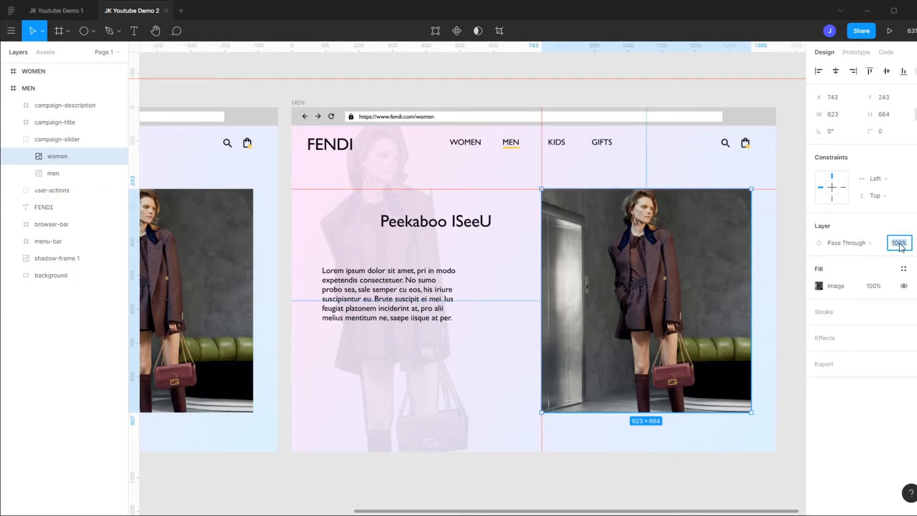
type("0")
key("Return")
Set the men slide's layer opacity to 100% and move it to the guide intersection, at about X 743, Y 245.
left_click(71, 173)
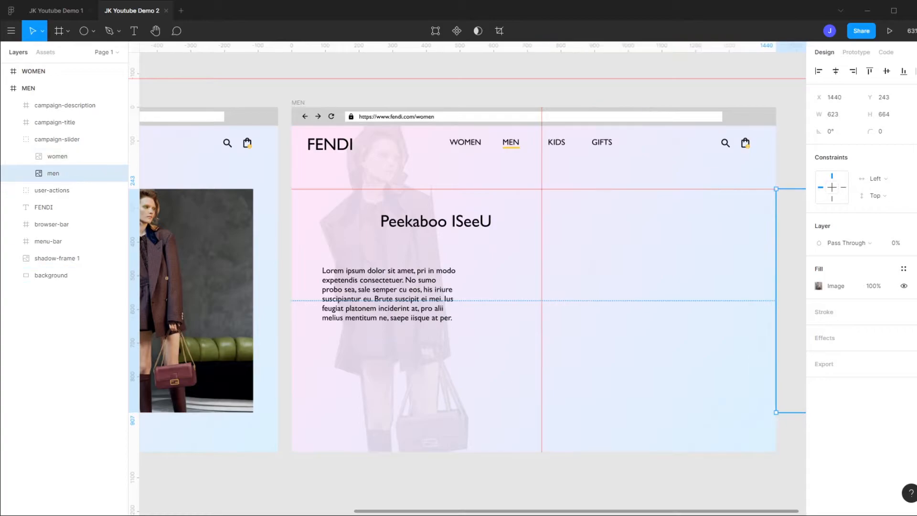
left_click(900, 247)
type("100")
key("Return")
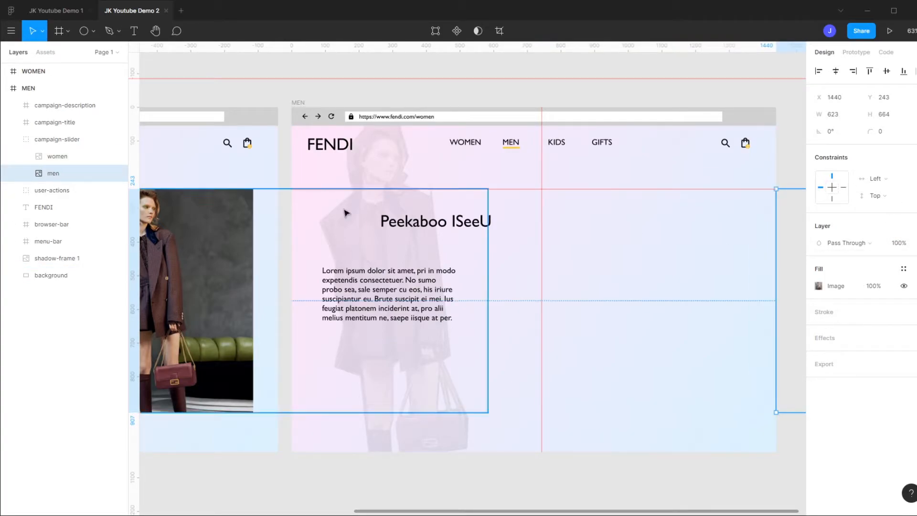
left_click_drag(795, 264, 560, 264)
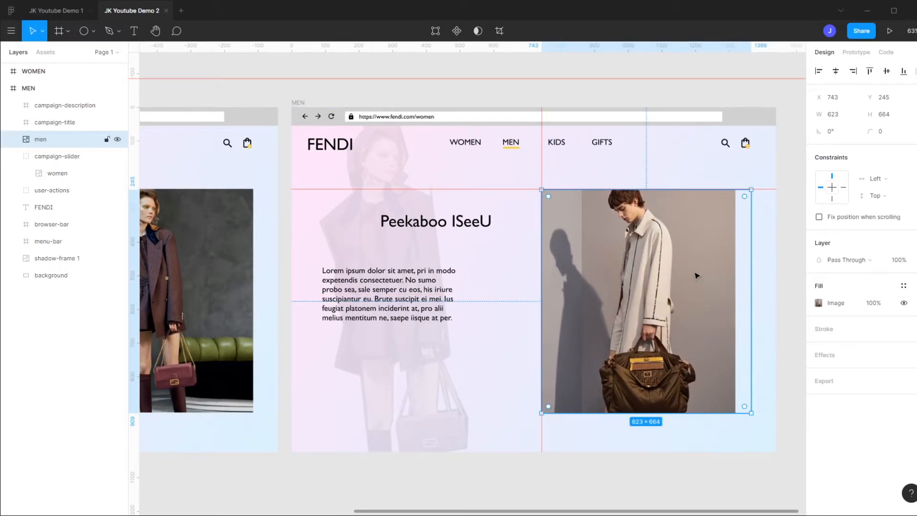
left_click(795, 212)
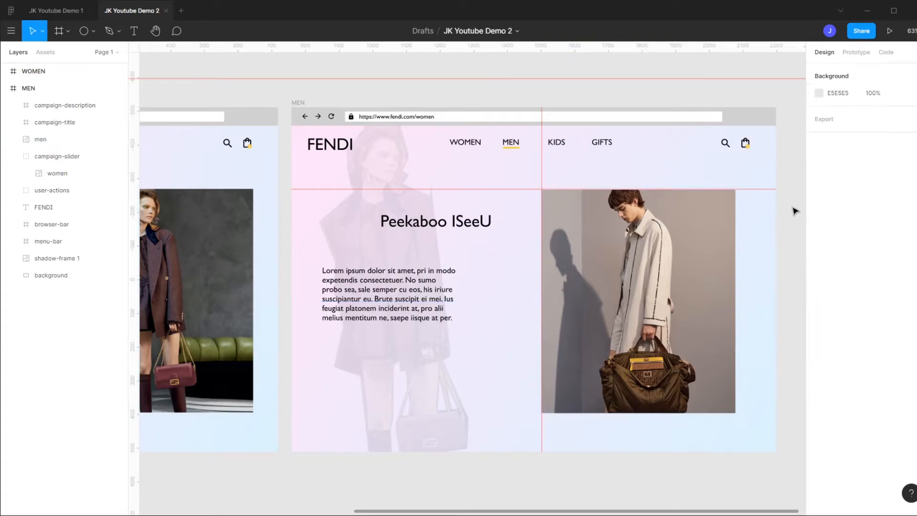
Delete the whole MEN frame, leaving only the WOMEN frame on the canvas.
scroll(796, 211, "down", 5)
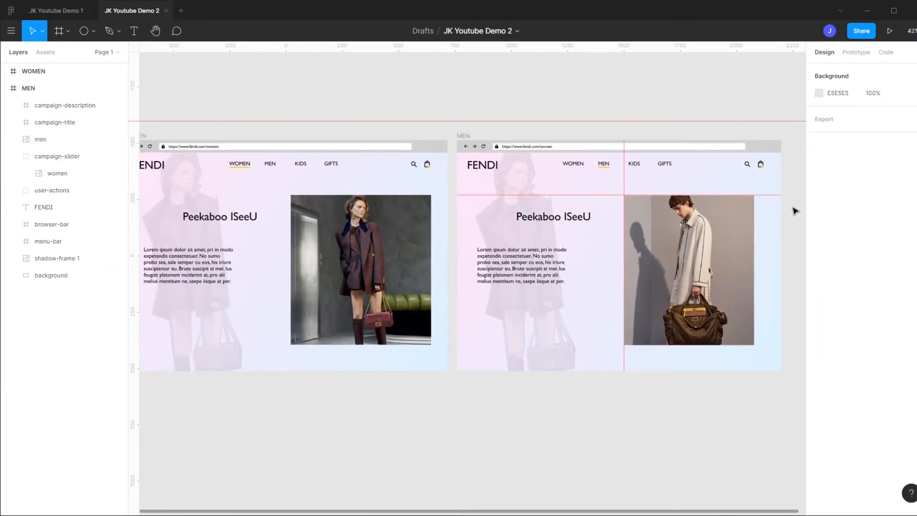
scroll(795, 211, "up", 3)
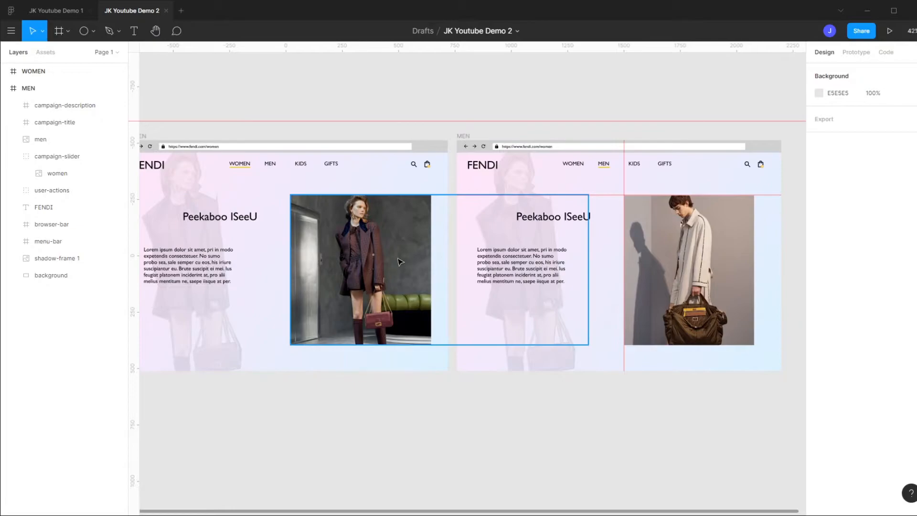
scroll(401, 405, "left", 3)
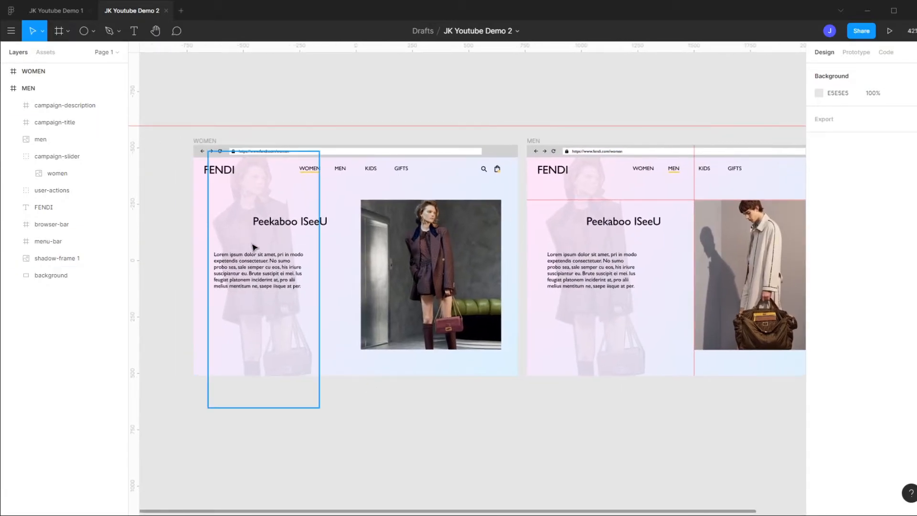
left_click(248, 243)
left_click(547, 424)
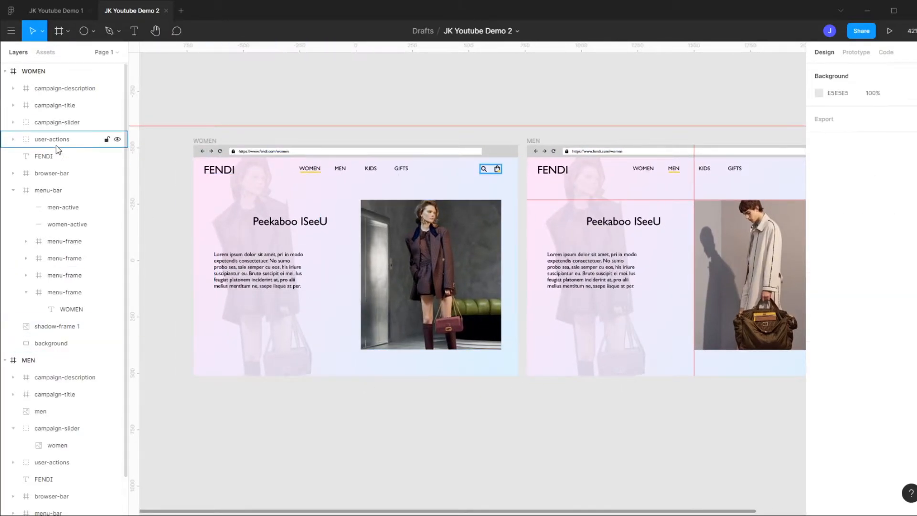
left_click(63, 361)
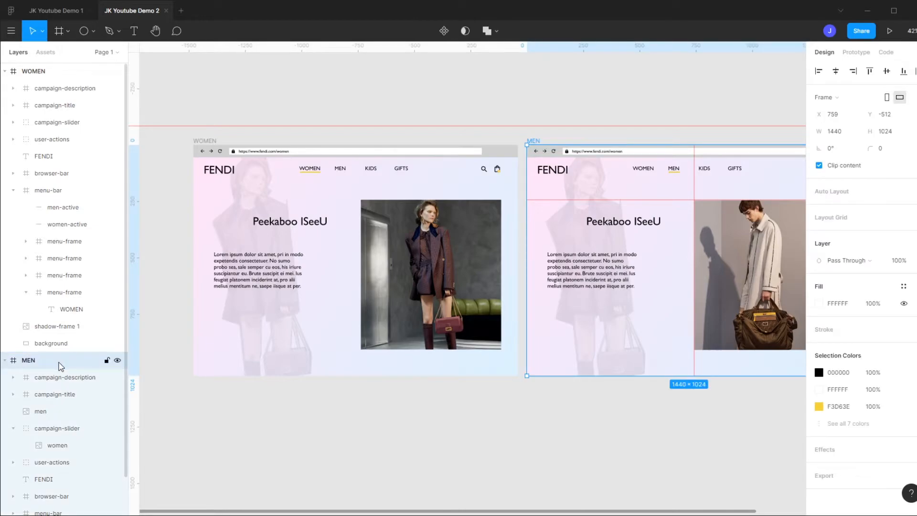
key("Delete")
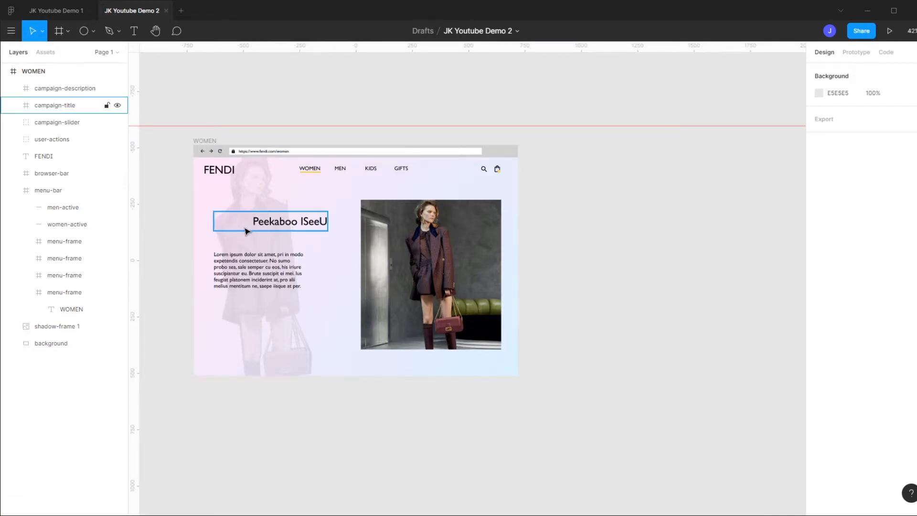
Add the translucent men's shadow image to the WOMEN frame at about X 420, Y -59, directly above the women's shadow image layer.
left_click(250, 245)
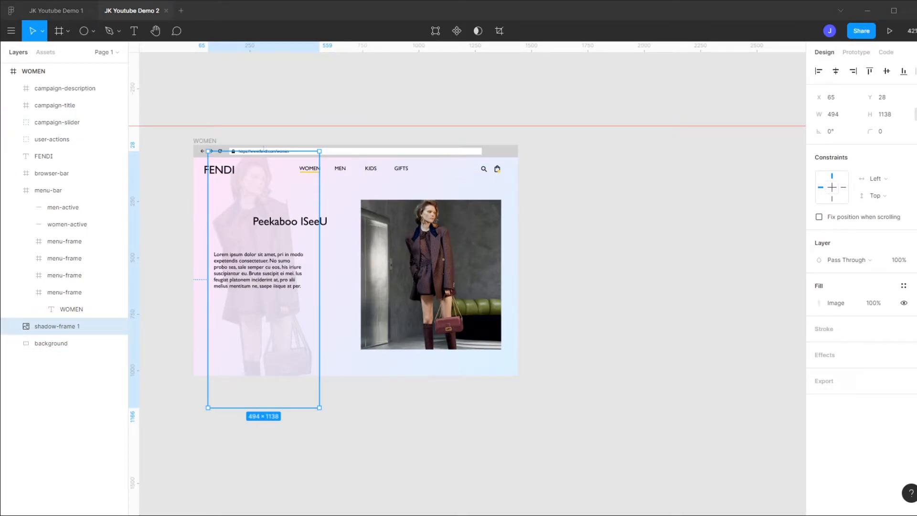
left_click_drag(215, 240, 344, 260)
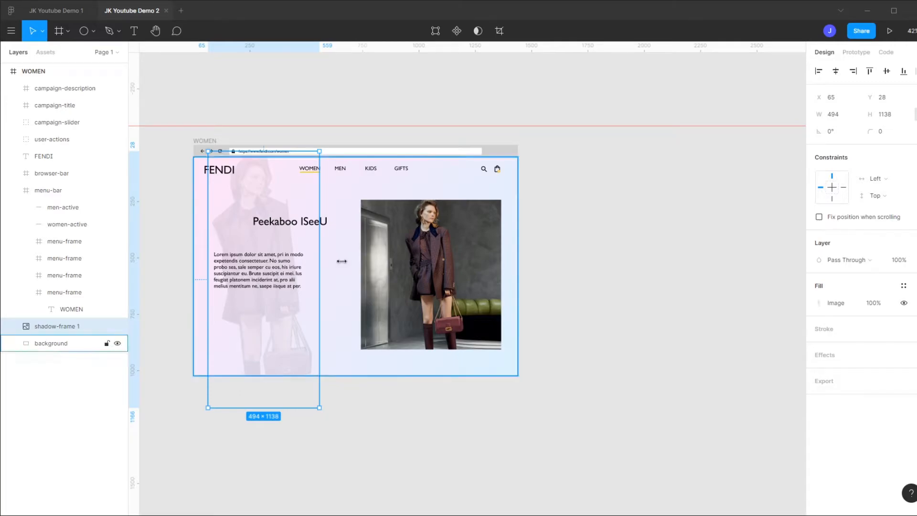
scroll(424, 448, "up", 1)
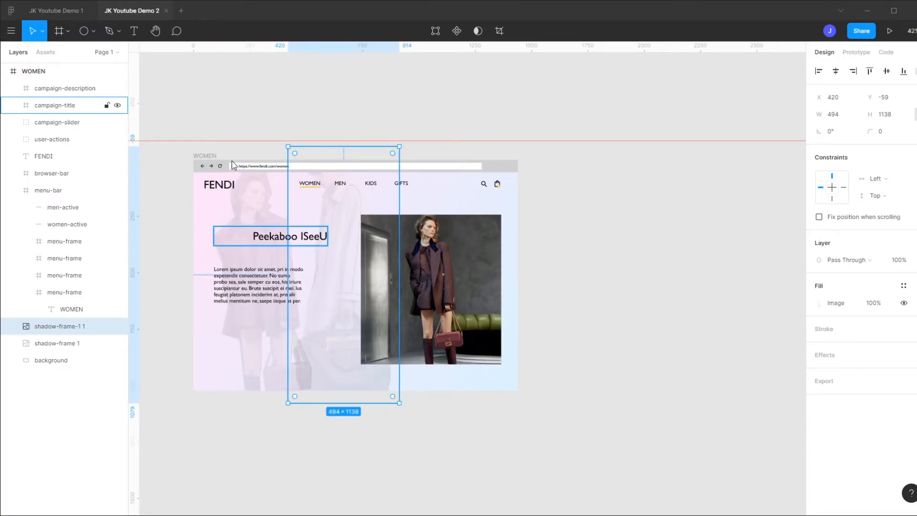
Move the men's shadow image over the women's shadow image behind the title and description, to X 187, Y 28.
scroll(503, 415, "up", 1)
scroll(503, 414, "up", 3)
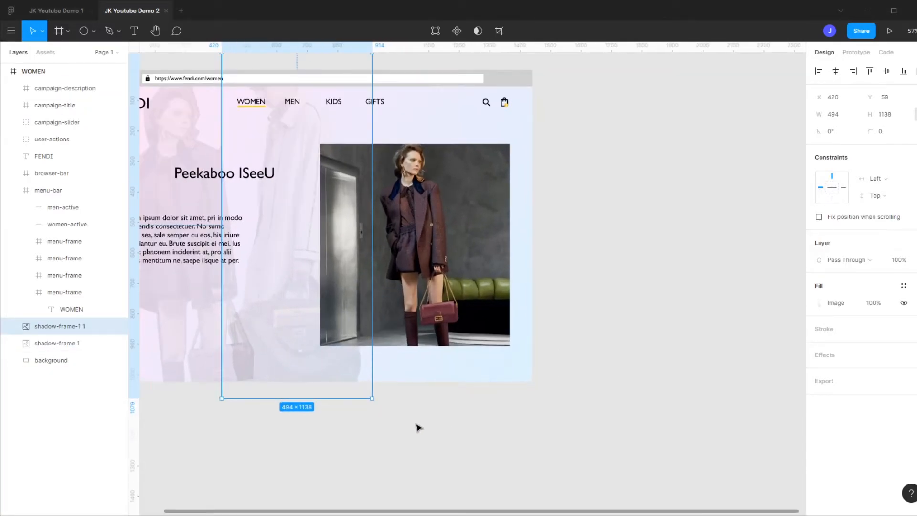
left_click_drag(407, 268, 373, 291)
left_click(273, 334)
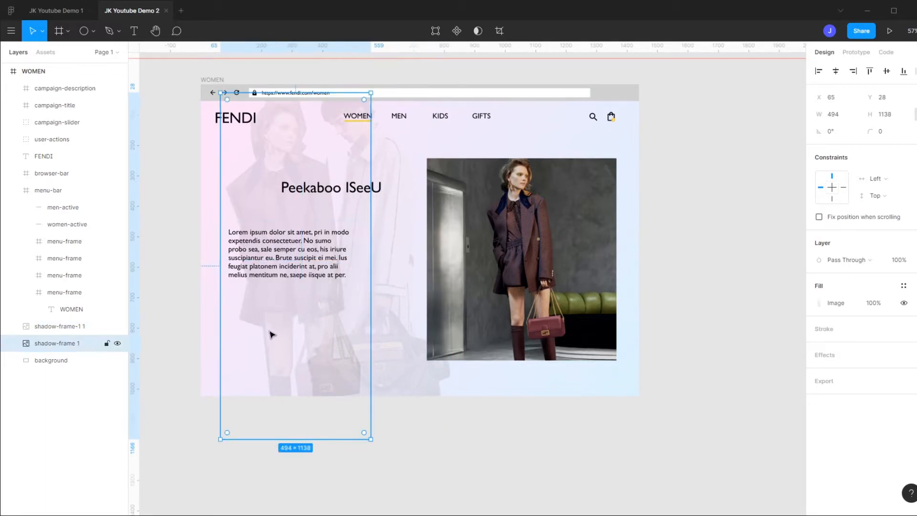
left_click(399, 322)
left_click_drag(400, 322, 356, 328)
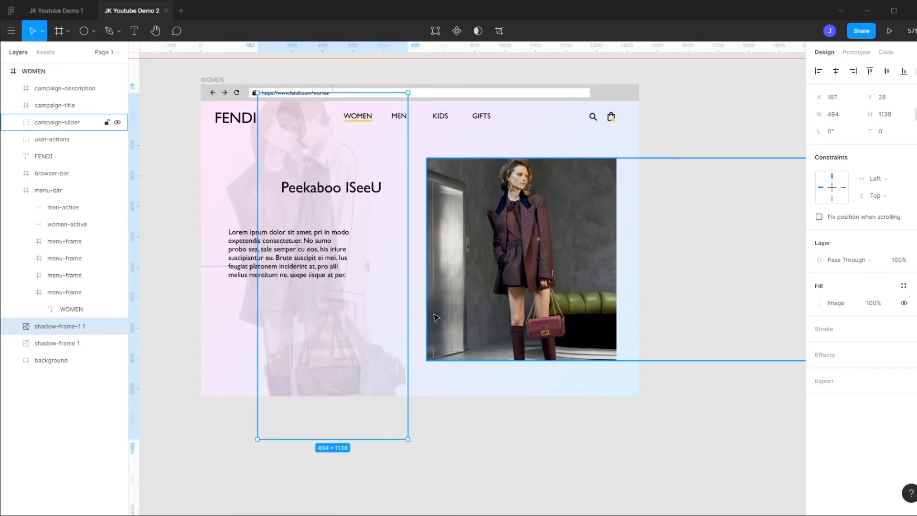
Nudge the men's shadow image up to Y 27 and rename its layer men.
key("Up")
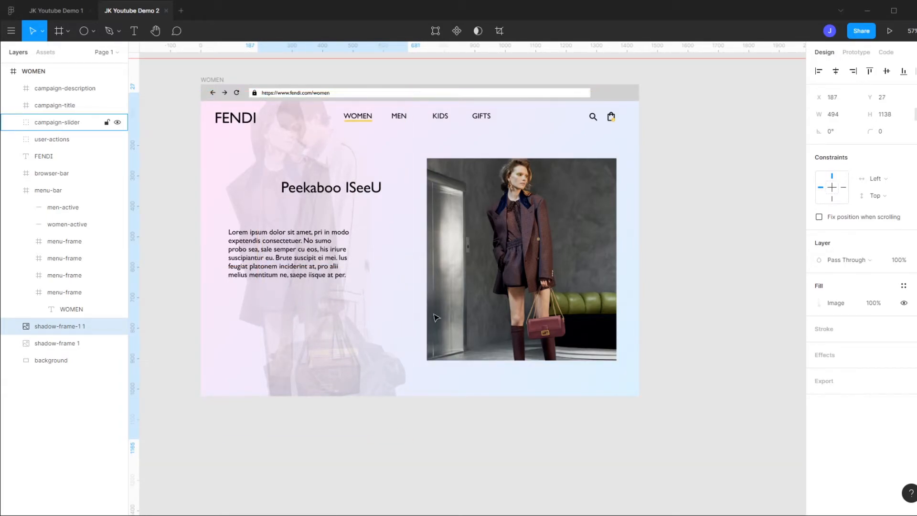
left_click(86, 341)
double_click(74, 327)
type("men")
key("Return")
Rename the women's shadow image layer shadow-women and the men's shadow image layer shadow-men.
double_click(72, 343)
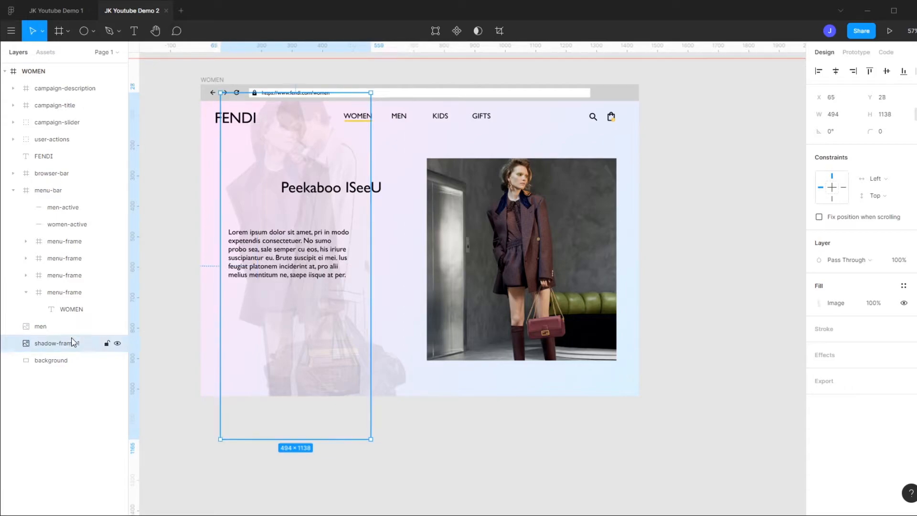
type("w")
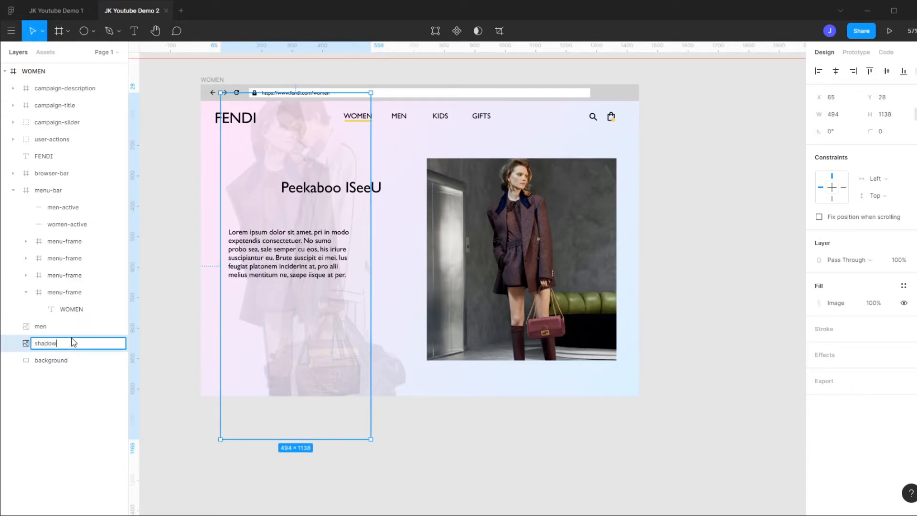
type("omen")
key("Return")
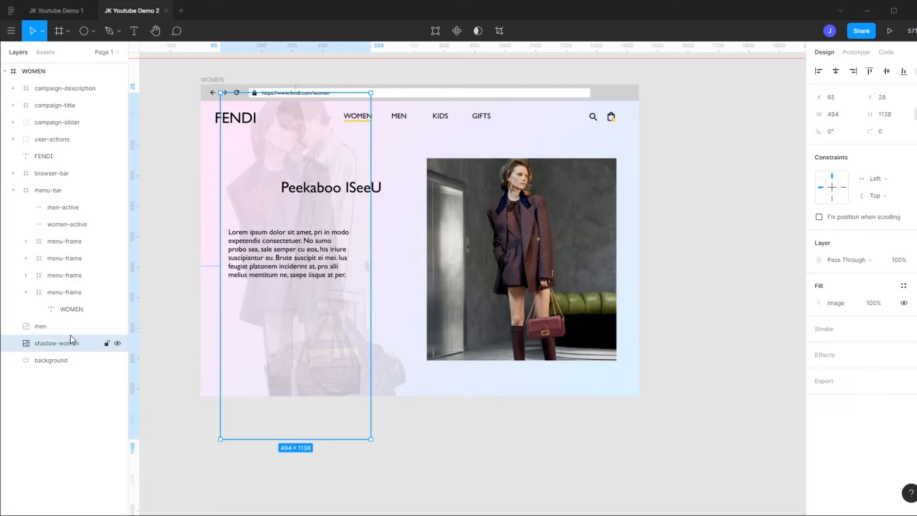
double_click(70, 330)
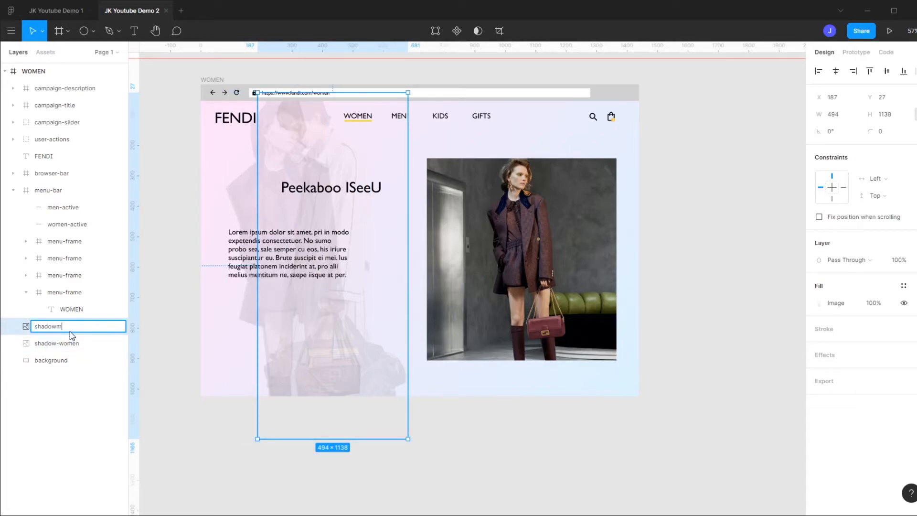
type("shadow-men")
key("Return")
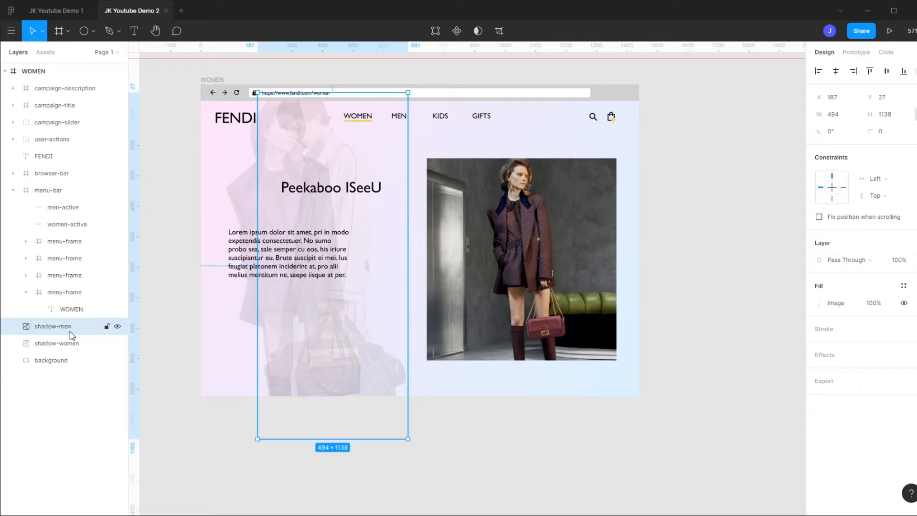
Group the shadow-men and shadow-women layers and name the group shadow-image.
left_click(70, 342, "shift")
key("ctrl+g")
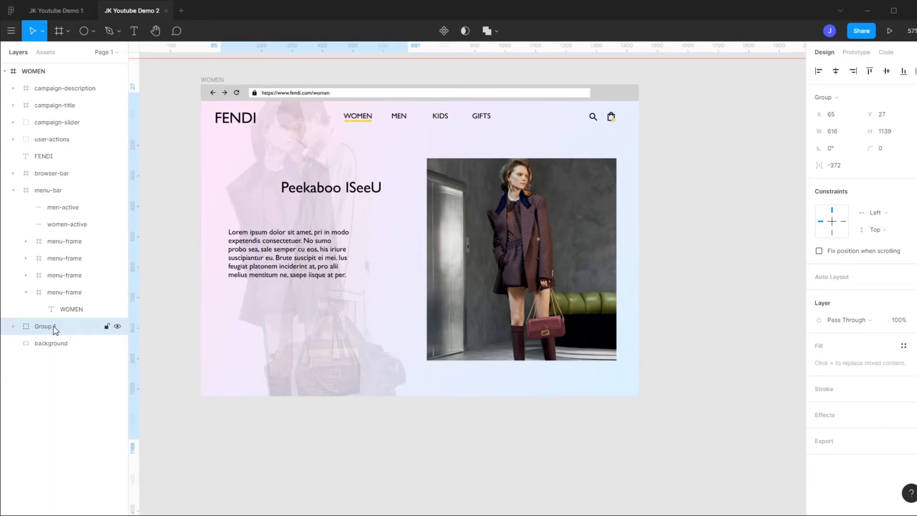
double_click(55, 328)
type("sha")
key("Return")
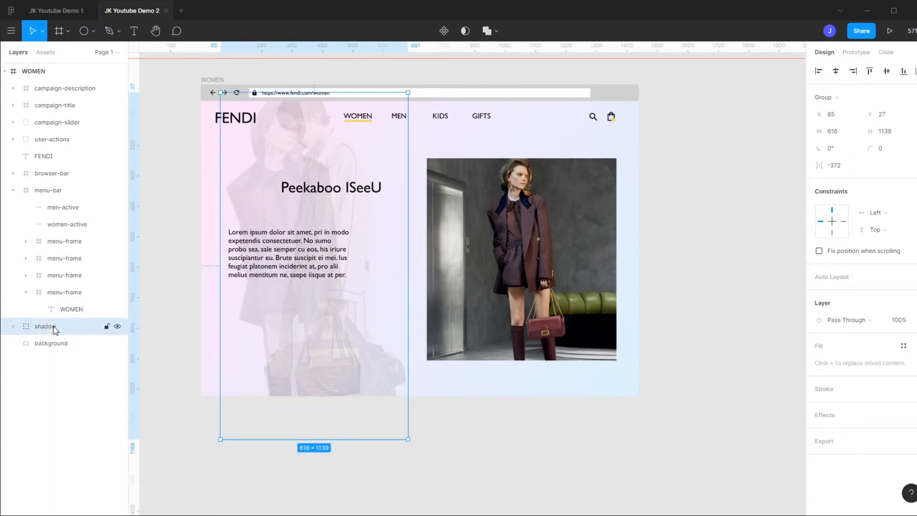
double_click(59, 328)
left_click(64, 330)
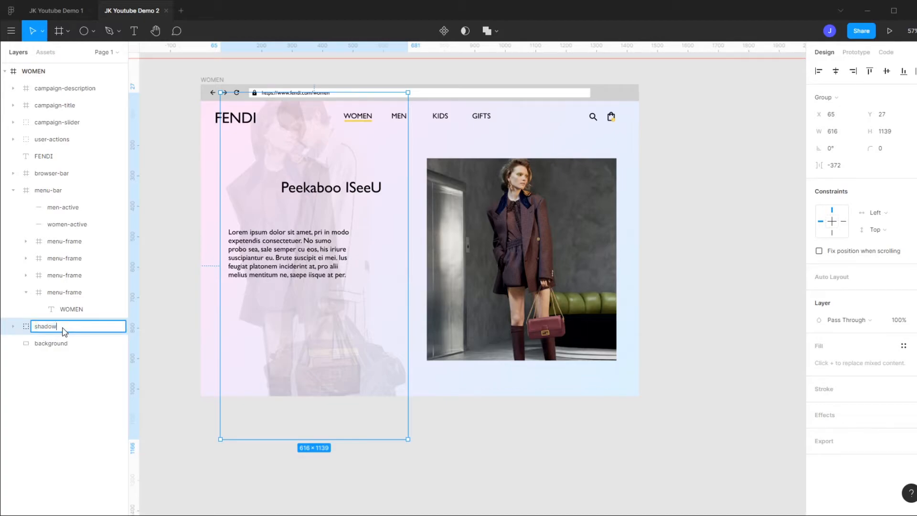
key("Return")
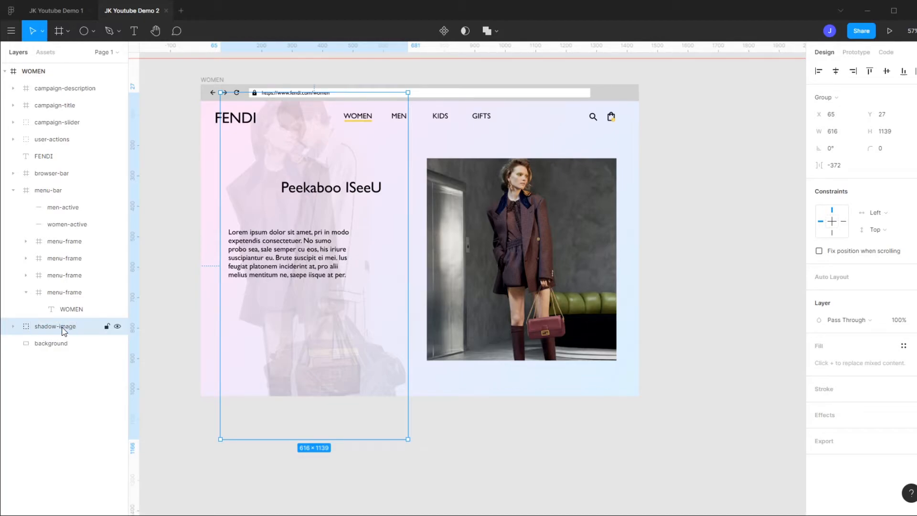
Make the shadow-men image in the shadow-image group fully transparent through its layer opacity.
left_click(13, 326)
left_click(65, 343)
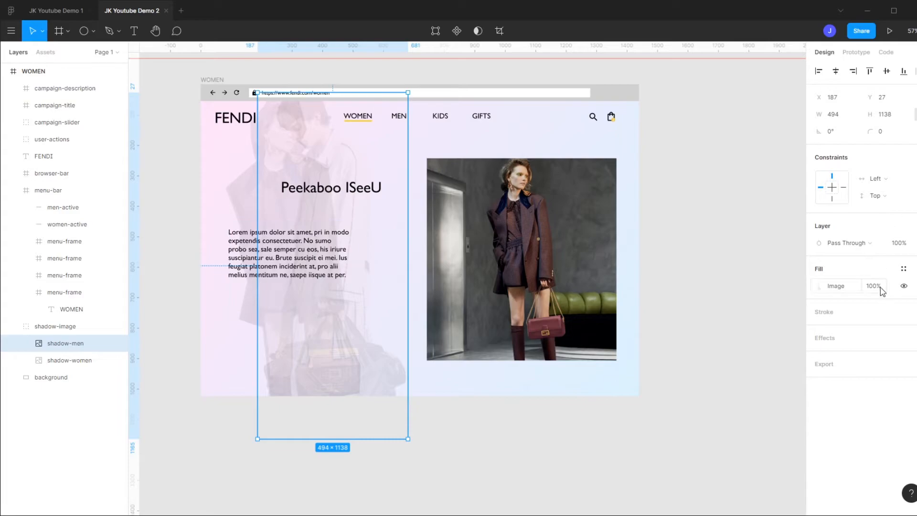
left_click(903, 244)
key("Return")
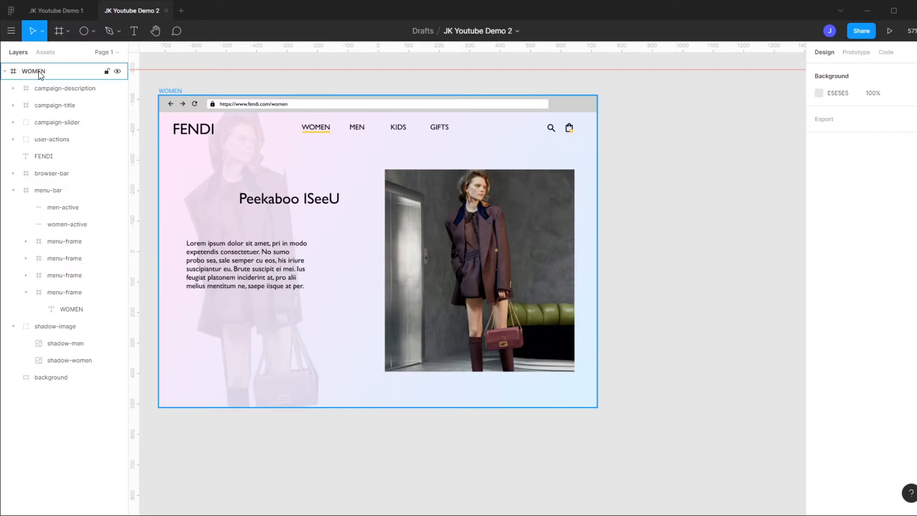
Duplicate the whole WOMEN frame and rename the copy MEN.
left_click(6, 73)
left_click(37, 75)
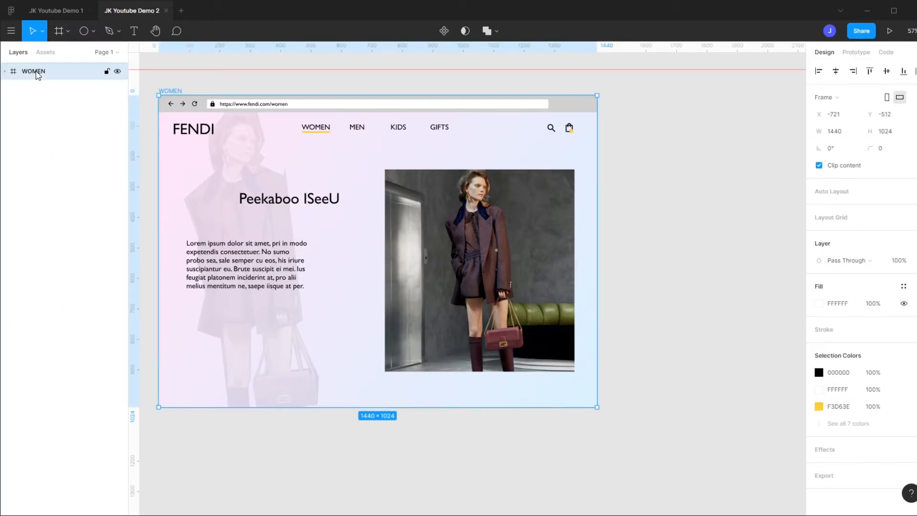
key("ctrl+d")
left_click(44, 71)
double_click(44, 72)
type("MEN")
key("Return")
Move the MEN frame below the WOMEN frame in the layer order and expand its contents.
left_click(47, 104)
left_click_drag(30, 71, 31, 94)
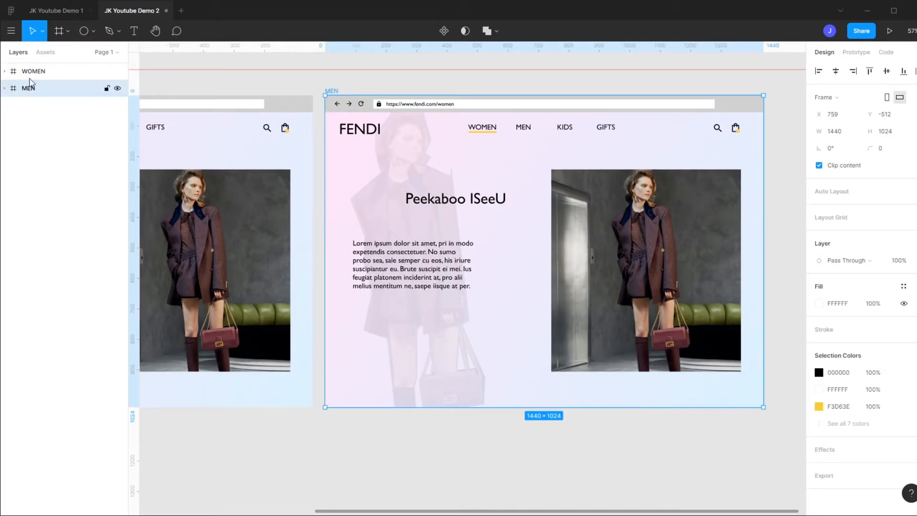
left_click(5, 89)
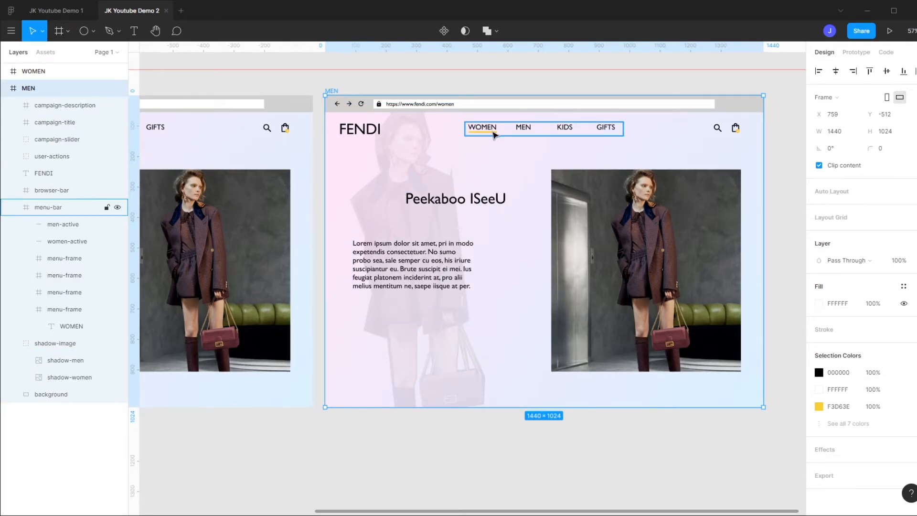
Set the layer opacity of the men-active underline in the MEN frame's menu-bar to 100%.
left_click(14, 208)
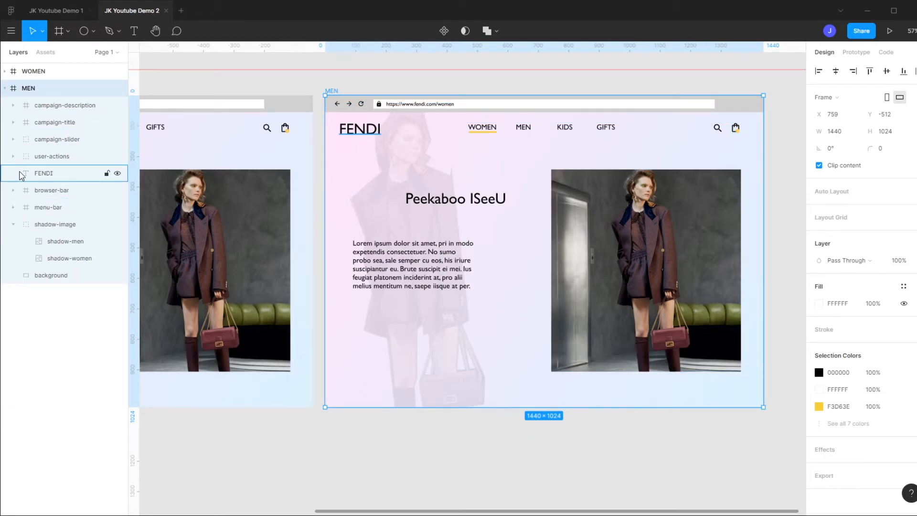
left_click(14, 208)
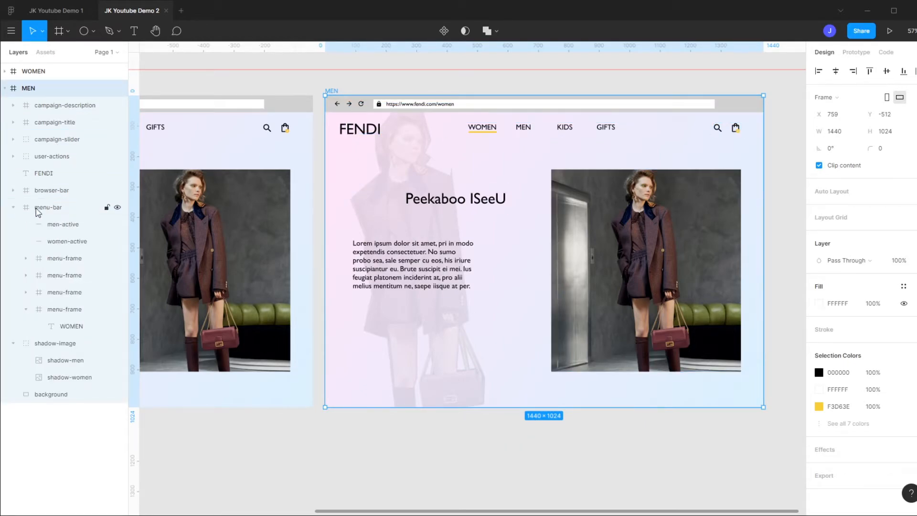
left_click(74, 227)
left_click(896, 243)
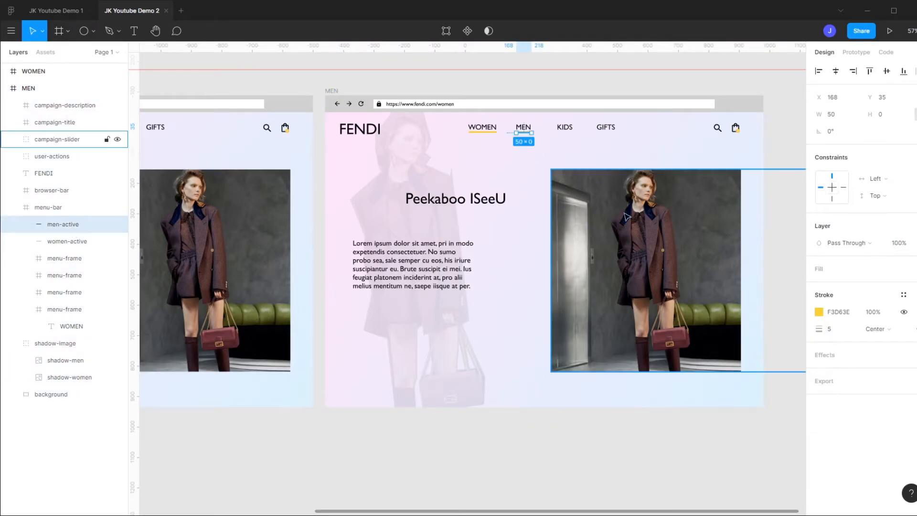
Set the layer opacity of the women-active underline in the MEN frame's menu-bar to 0%.
left_click(67, 242)
left_click(897, 244)
type("0")
key("Return")
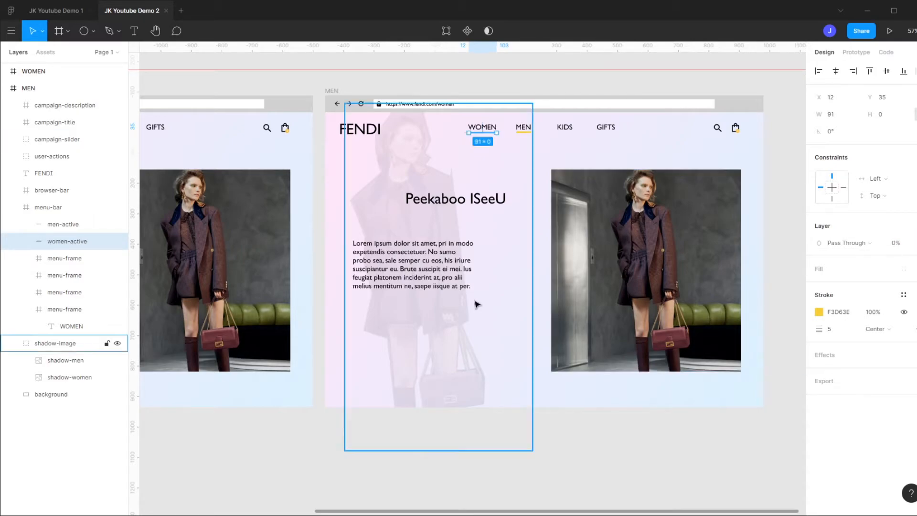
Place guides in the MEN frame along the upper, lower and left edges of the women's slide.
left_click(13, 207)
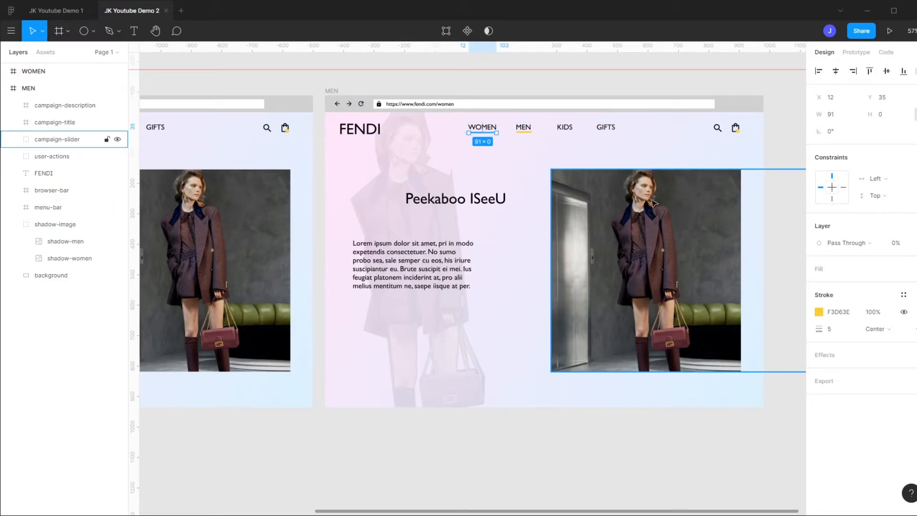
left_click_drag(530, 49, 538, 170)
left_click_drag(530, 70, 538, 372)
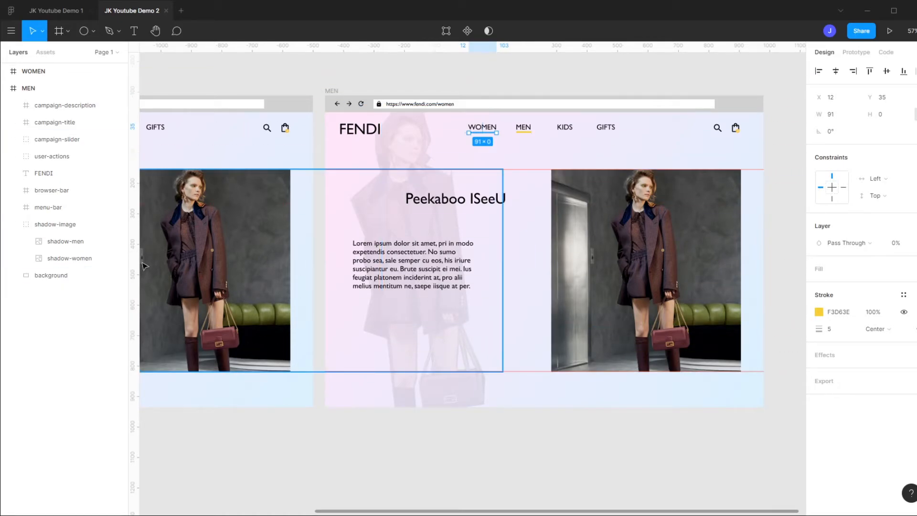
left_click_drag(133, 263, 551, 281)
left_click(14, 223)
Set the layer opacity of the women slide in the MEN frame's campaign-slider group to 0%.
left_click(13, 139)
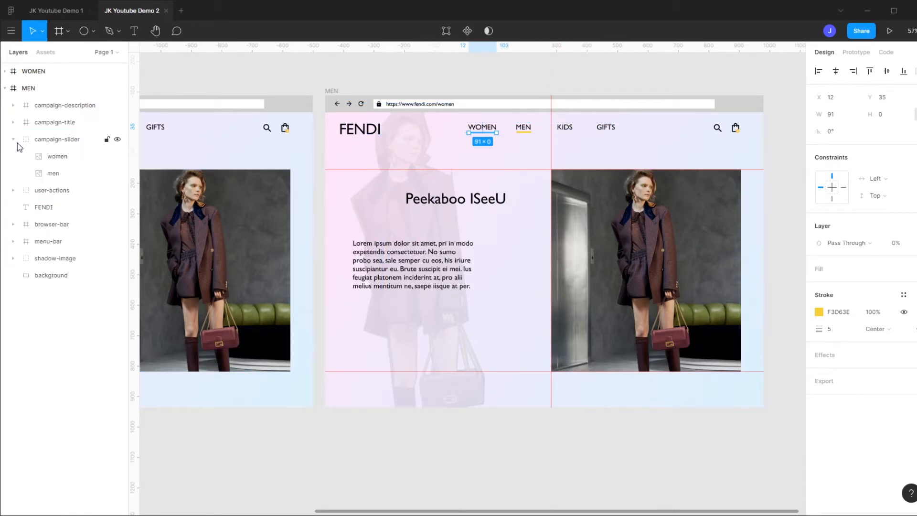
left_click(65, 158)
left_click(898, 243)
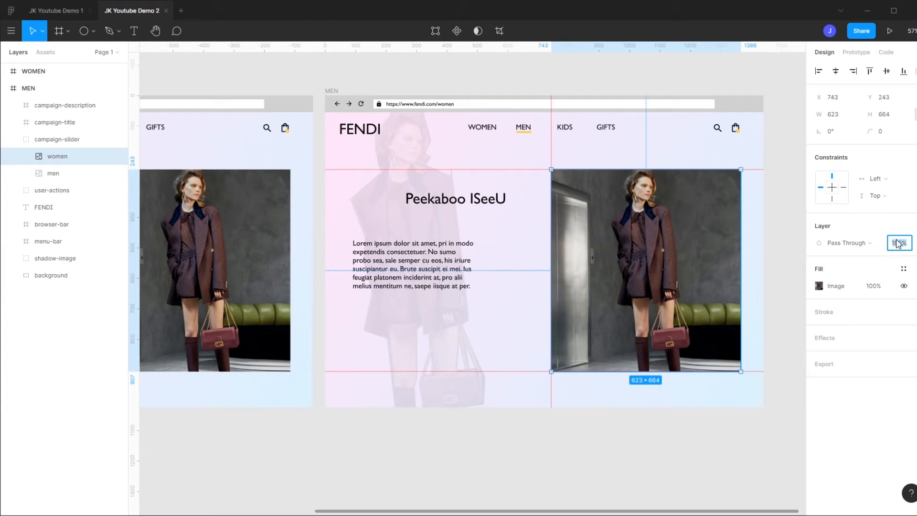
type("0")
key("Return")
Set the men slide's layer opacity to 100% and move it to the guide intersection at X 743, Y 243.
left_click(53, 173)
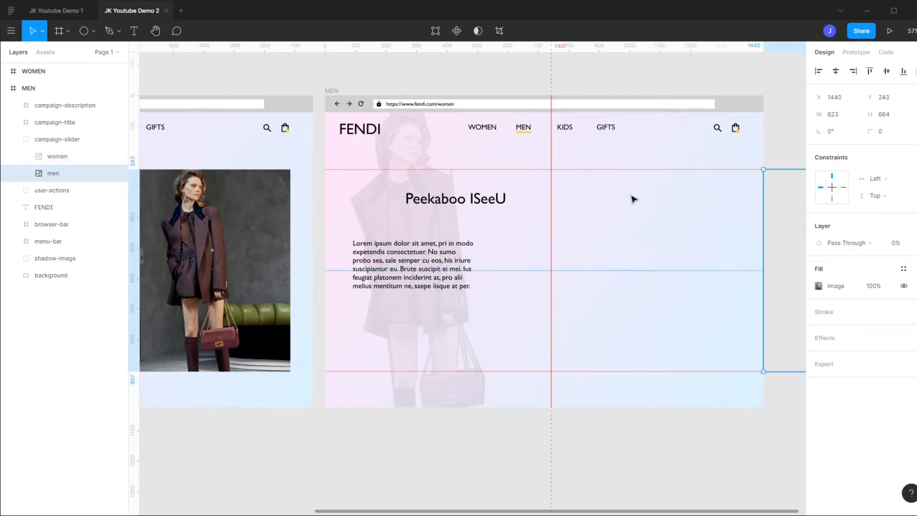
left_click(898, 244)
type("100")
key("Return")
left_click_drag(789, 244, 577, 244)
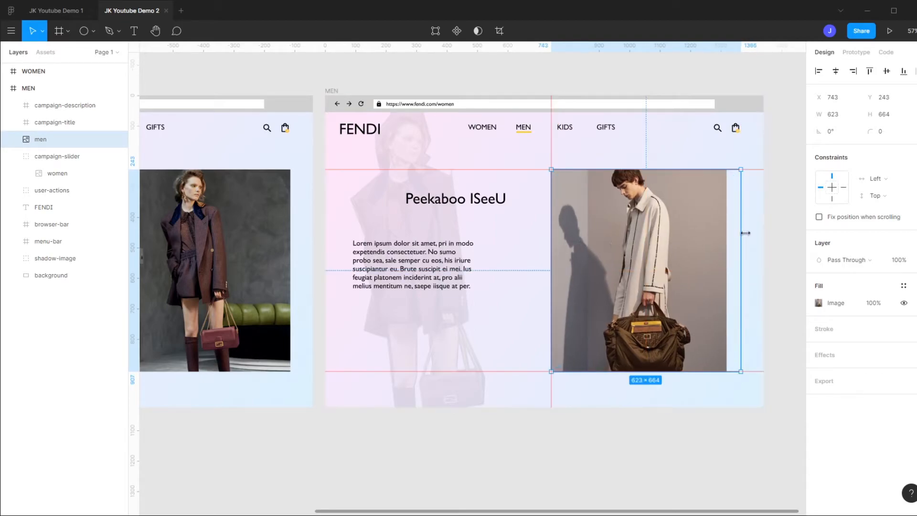
Move the two horizontal guides off the MEN frame and remove the vertical guide.
left_click(791, 235)
left_click_drag(495, 171, 501, 60)
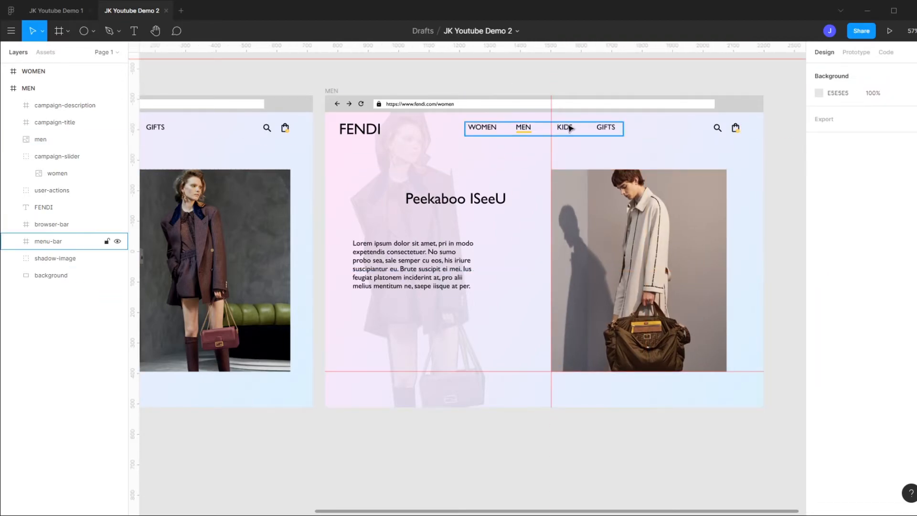
left_click_drag(552, 142, 134, 162)
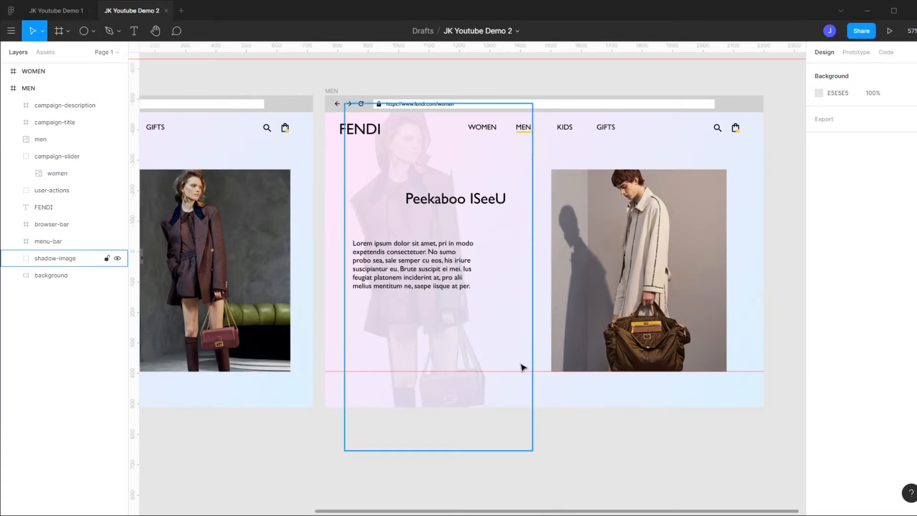
left_click_drag(520, 372, 547, 476)
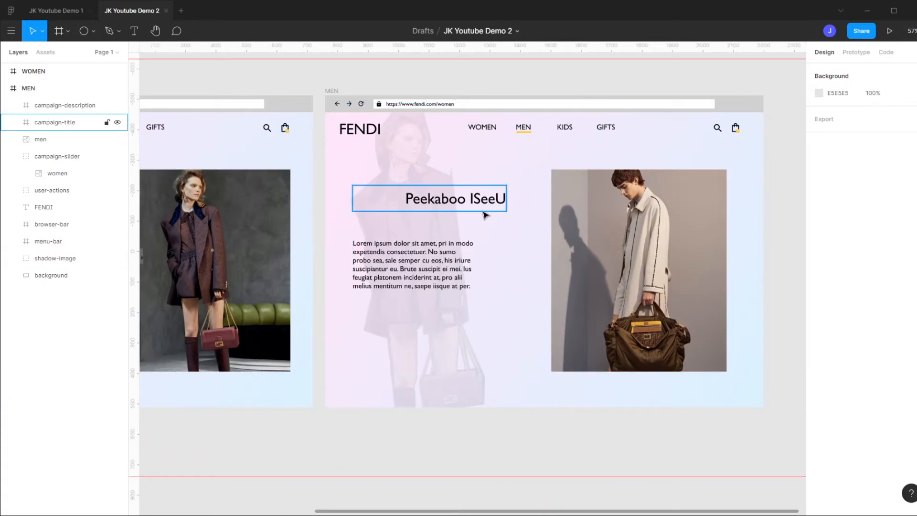
Set the layer opacity of the women text in the MEN frame's campaign-title to 0%.
left_click(13, 122)
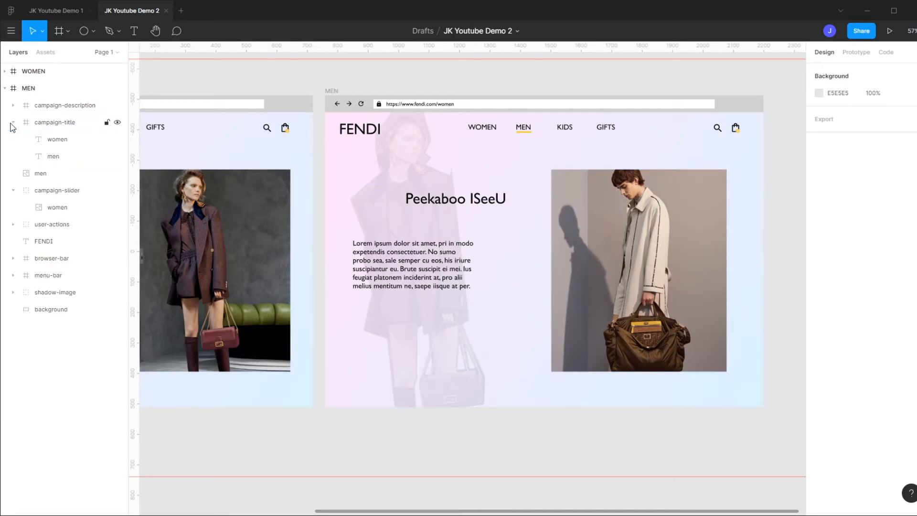
left_click(61, 142)
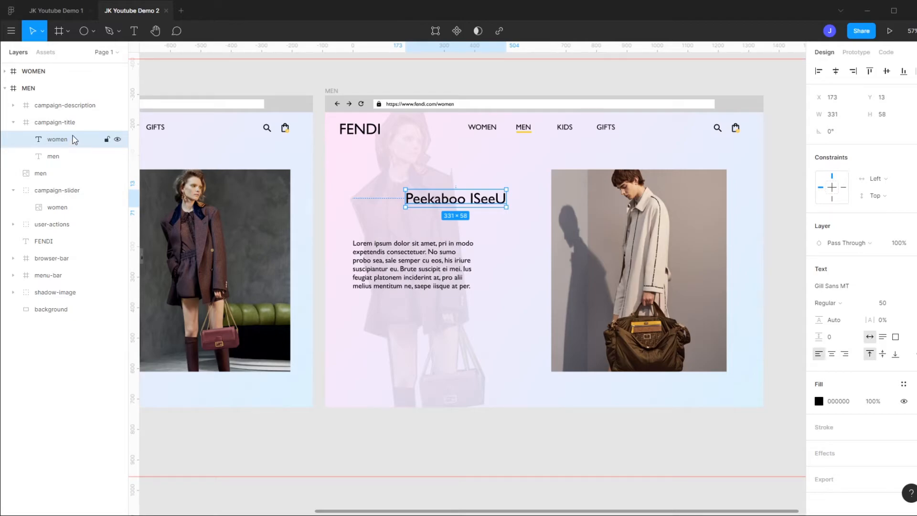
left_click(900, 244)
type("0")
key("Return")
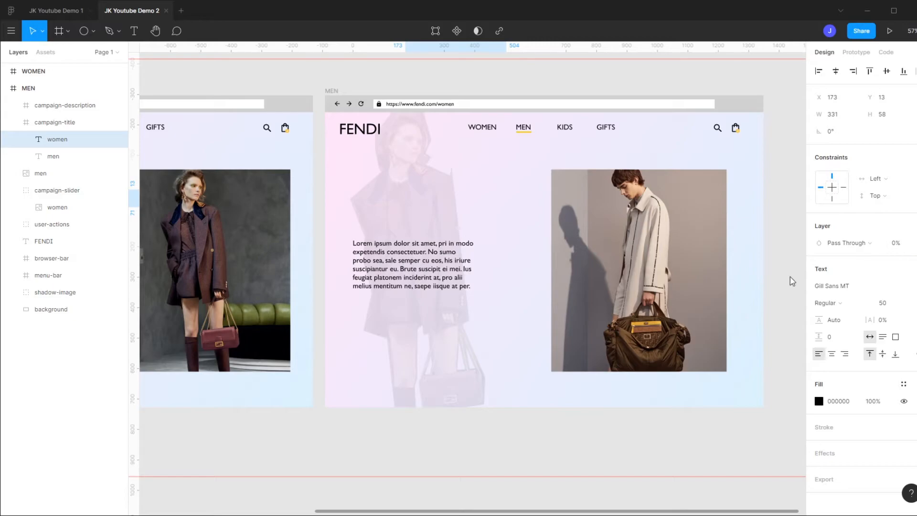
Set the men title text's layer opacity to 100% and align it to the left edge of campaign-title, at X 0.
left_click(61, 156)
left_click(896, 243)
type("100")
key("Return")
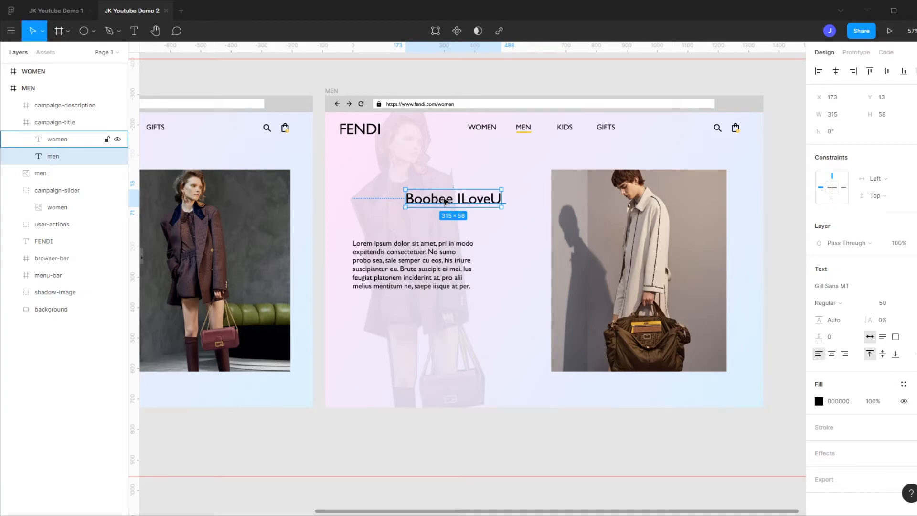
left_click(822, 72)
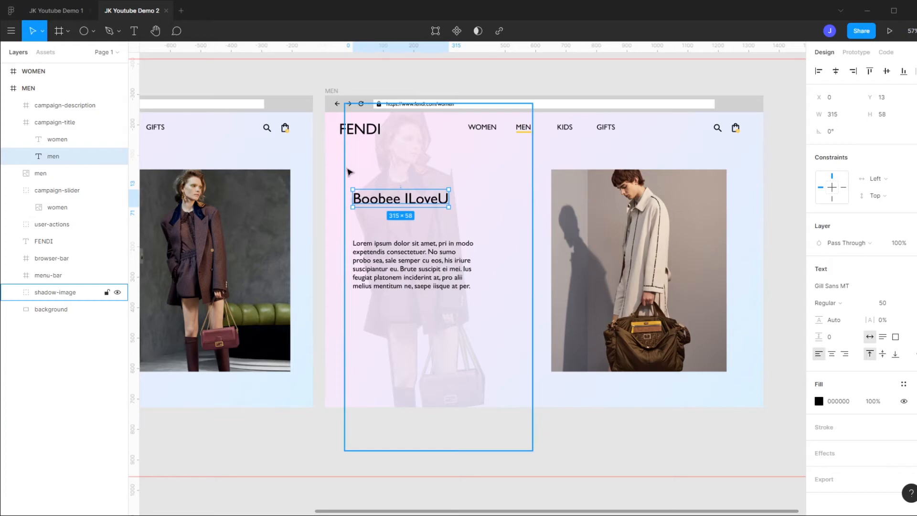
Set the layer opacity of the women text in the MEN frame's campaign-description to 0%.
left_click(13, 123)
left_click(13, 156)
left_click(14, 105)
left_click(74, 125)
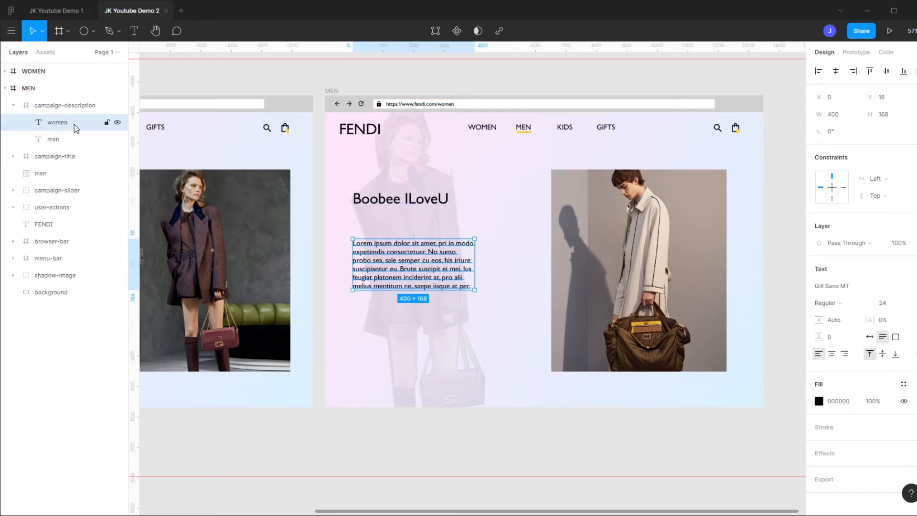
left_click(903, 244)
type("0")
key("Return")
Set the men description text's layer opacity to 100% and align it to the right edge of the MEN frame's campaign-description.
left_click(71, 139)
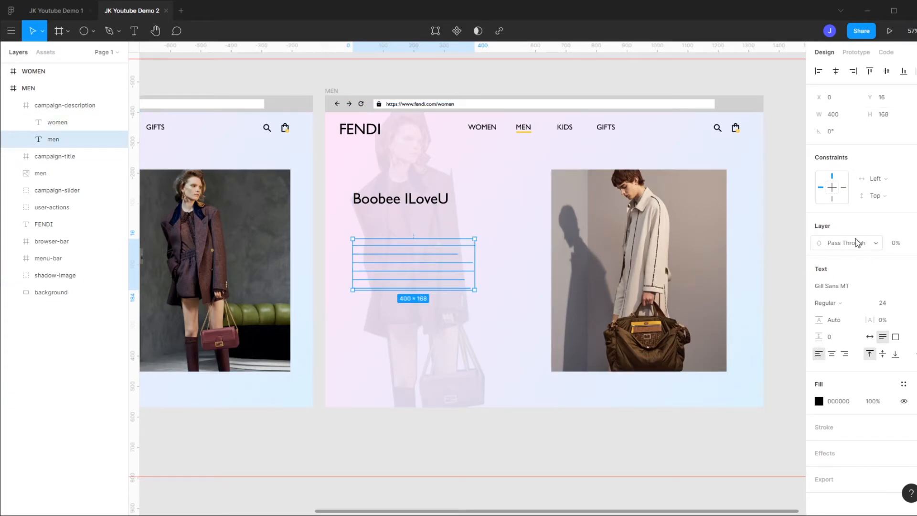
left_click(895, 244)
type("100")
key("Return")
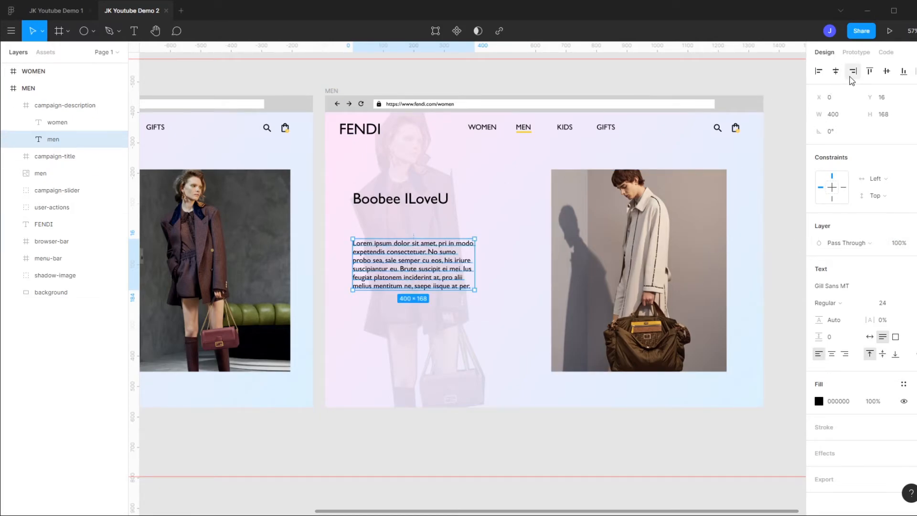
left_click(854, 71)
left_click(789, 187)
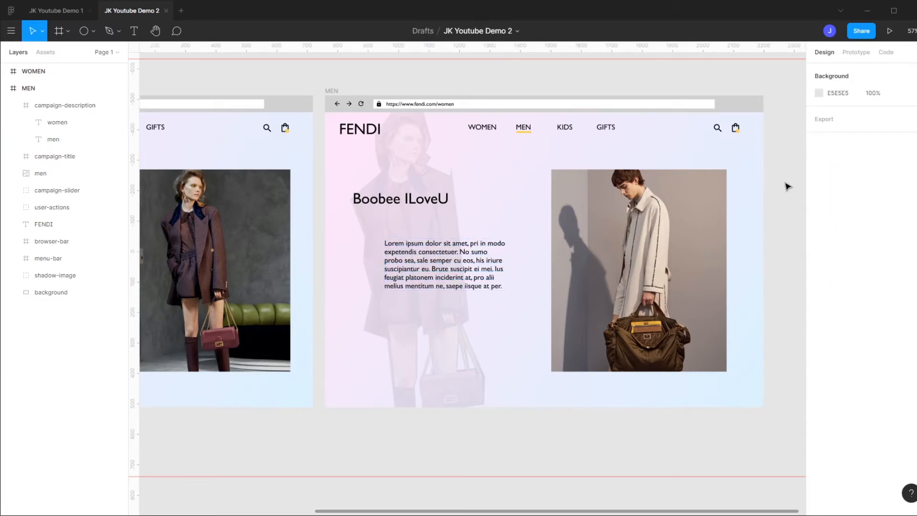
Remove the vertical guide crossing the WOMEN frame.
scroll(790, 215, "down", 5)
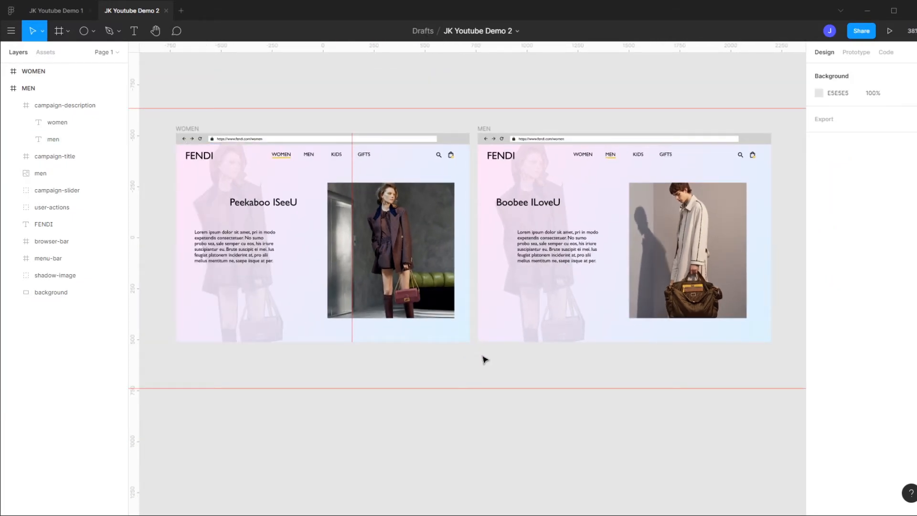
scroll(495, 371, "up", 2)
left_click_drag(332, 120, 131, 127)
left_click_drag(648, 374, 542, 388)
Expand the MEN frame's shadow-image group and set the layer opacity of shadow-women to 0%.
left_click(457, 334)
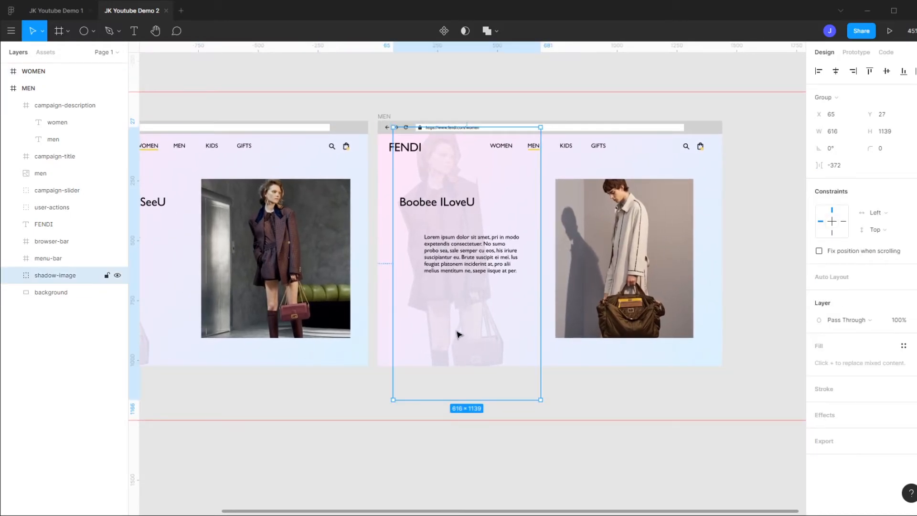
left_click(13, 276)
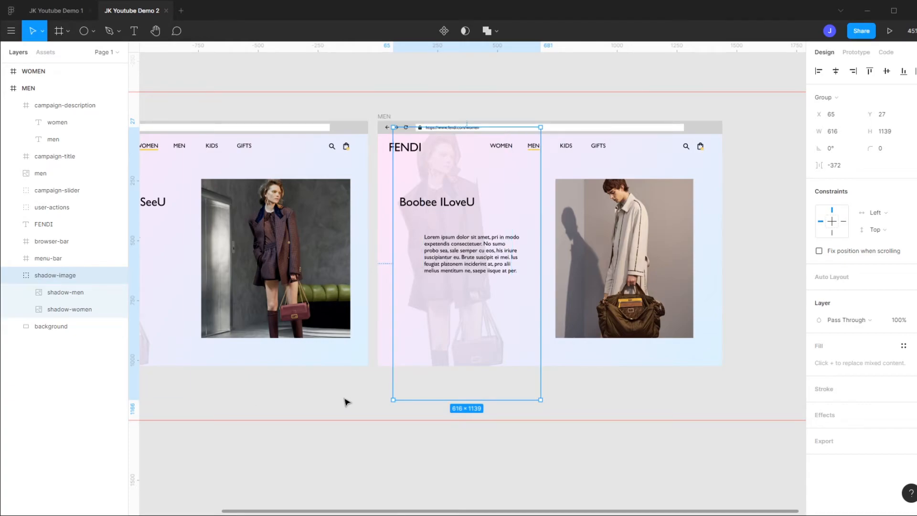
left_click(75, 293)
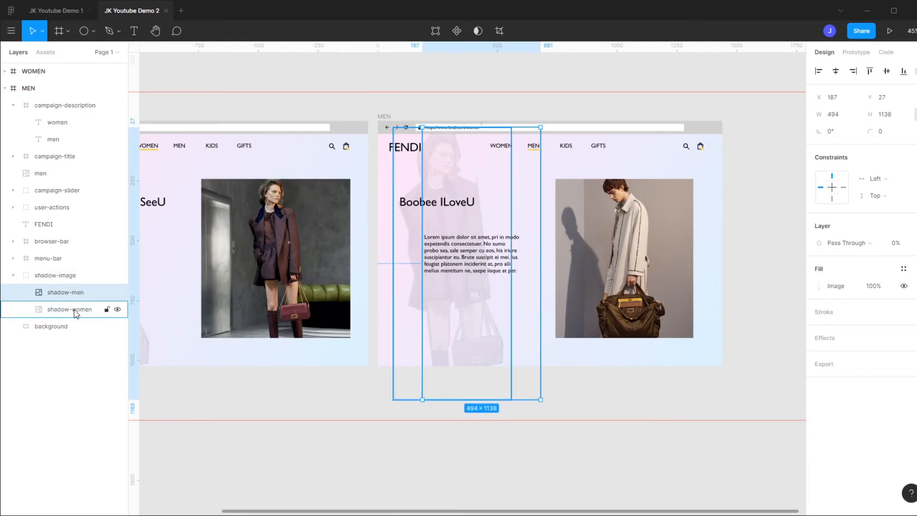
left_click(74, 311)
left_click(900, 245)
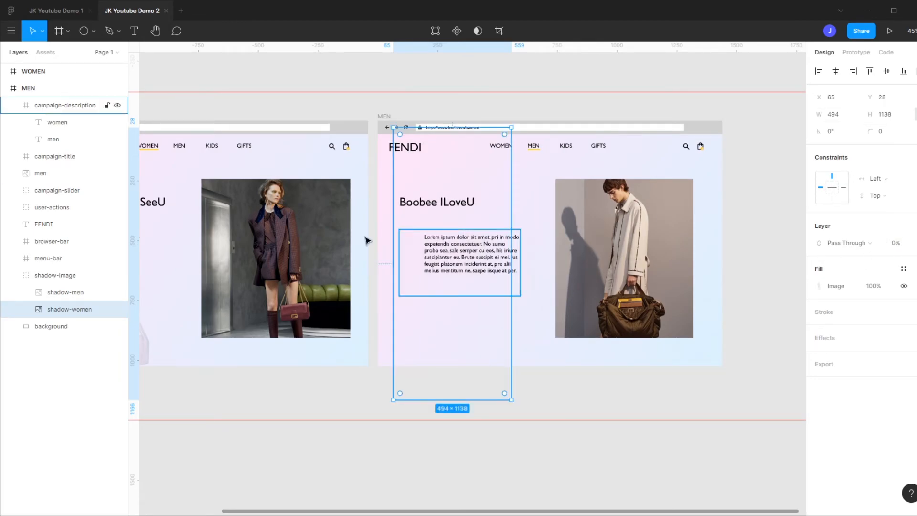
Set the layer opacity of shadow-men in the MEN frame's shadow-image group to 100%.
left_click(70, 292)
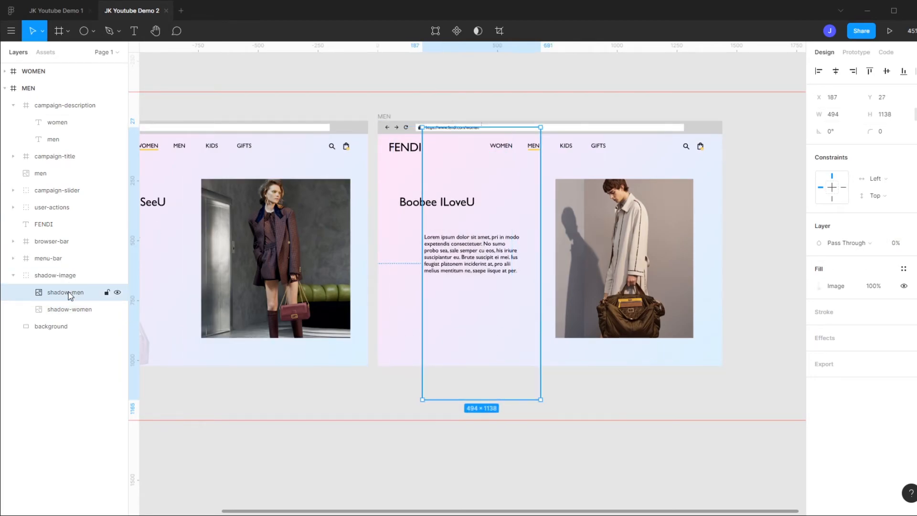
left_click(896, 243)
type("100")
key("Return")
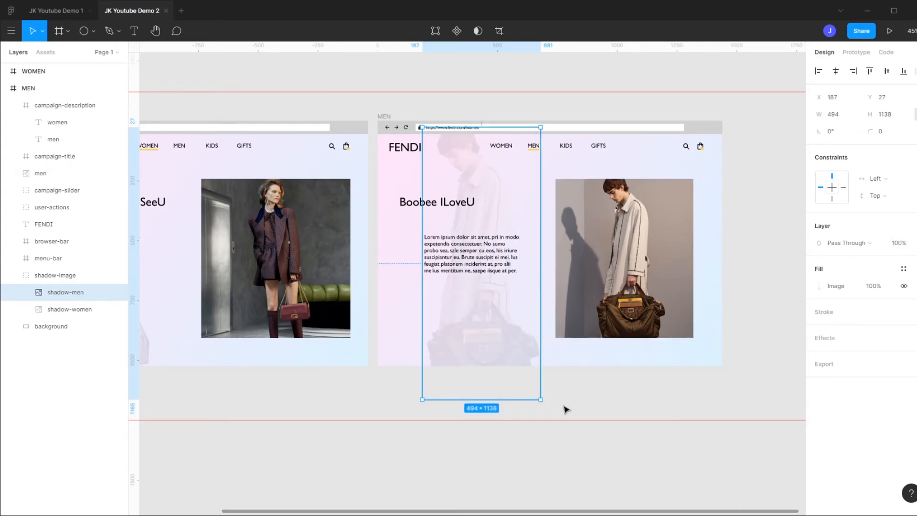
left_click(643, 403)
left_click_drag(595, 413, 612, 412)
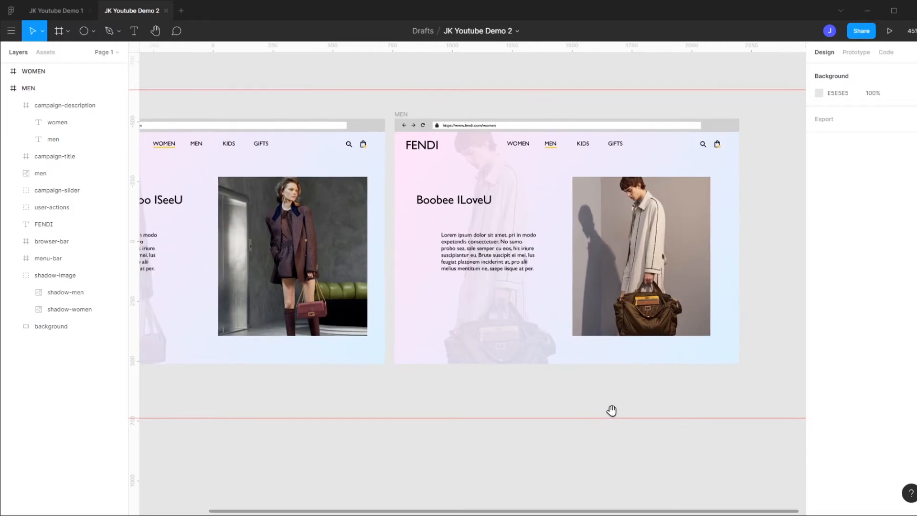
scroll(547, 397, "down", 2)
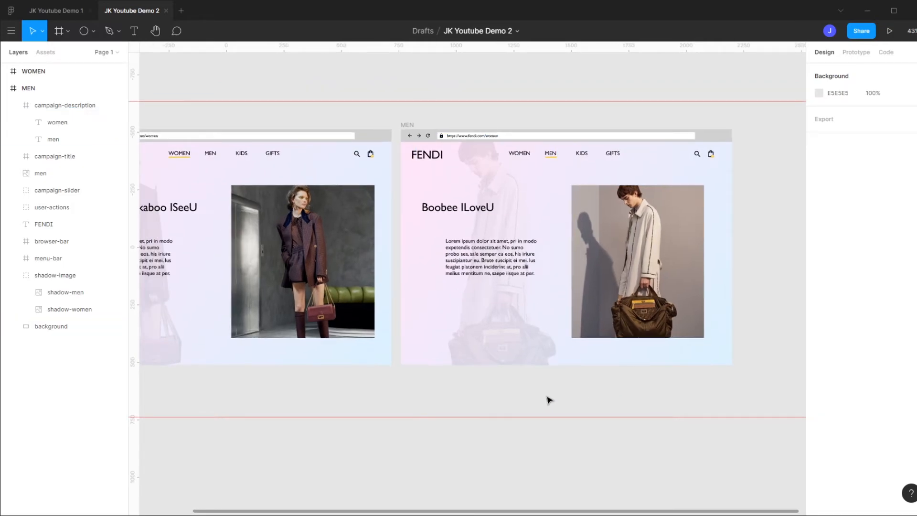
left_click_drag(481, 387, 534, 391)
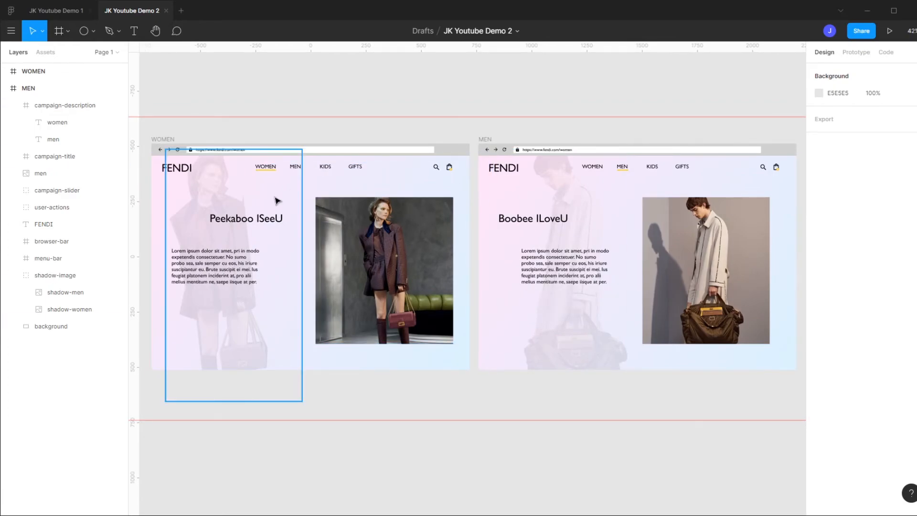
Give the MEN text in the WOMEN frame's menu-bar an On Click interaction that navigates to the MEN frame.
scroll(285, 181, "up", 5)
scroll(286, 181, "up", 3)
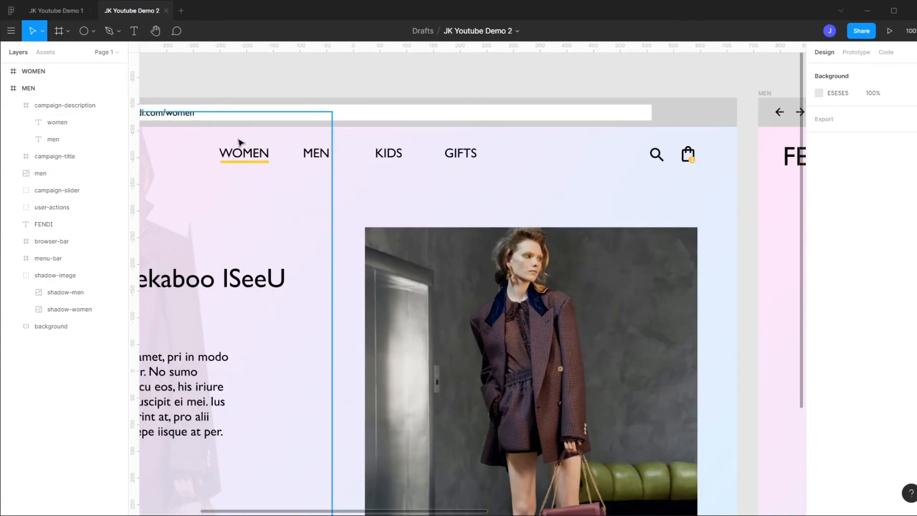
left_click(5, 89)
left_click(5, 71)
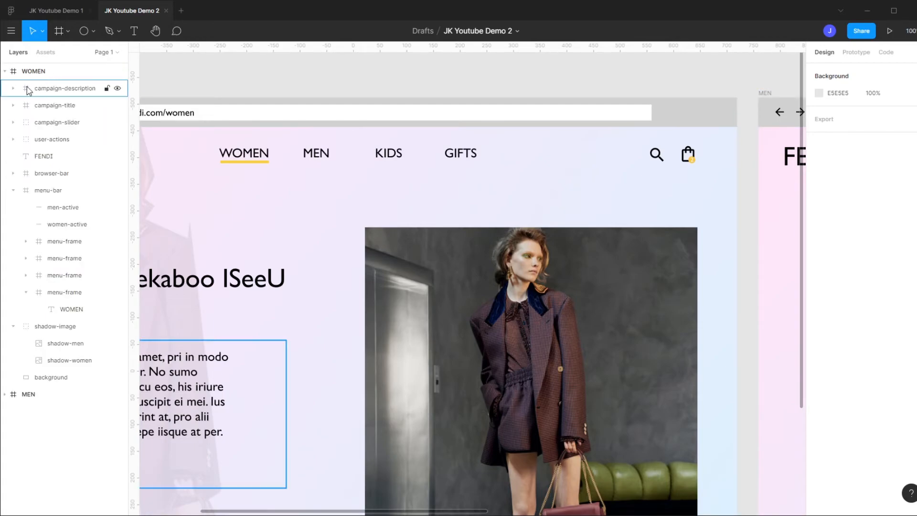
left_click(64, 192)
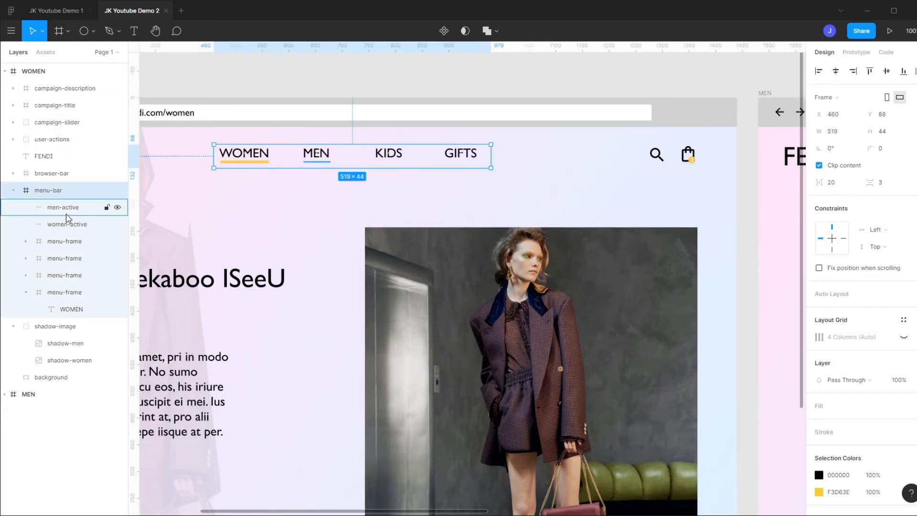
left_click(26, 293)
left_click(27, 293)
left_click(26, 292)
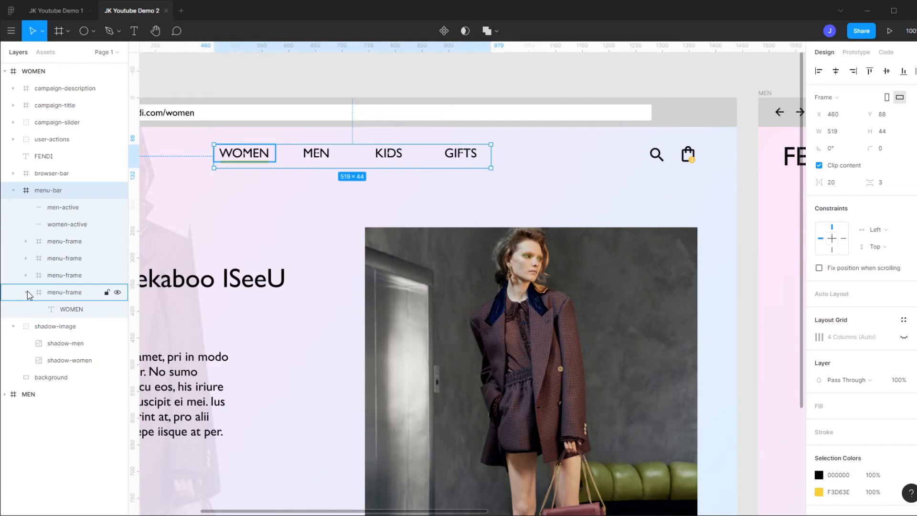
left_click(26, 276)
left_click(67, 292)
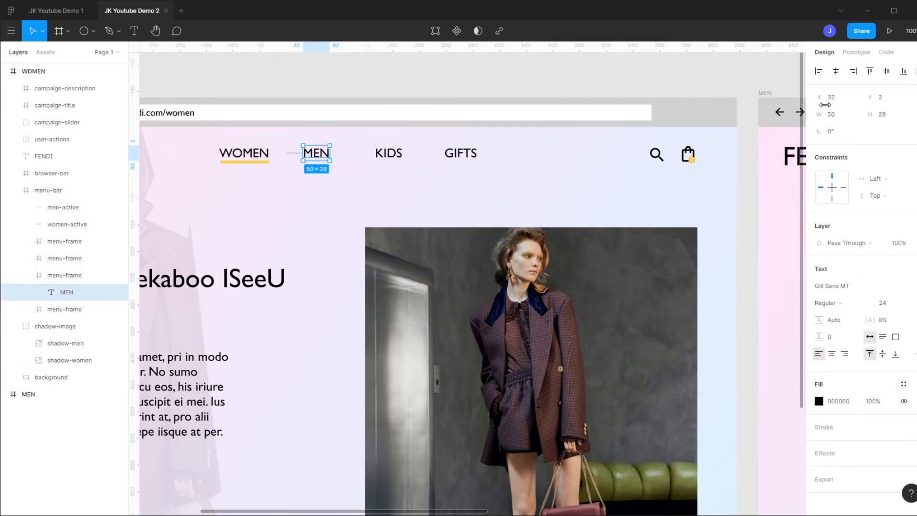
left_click(856, 53)
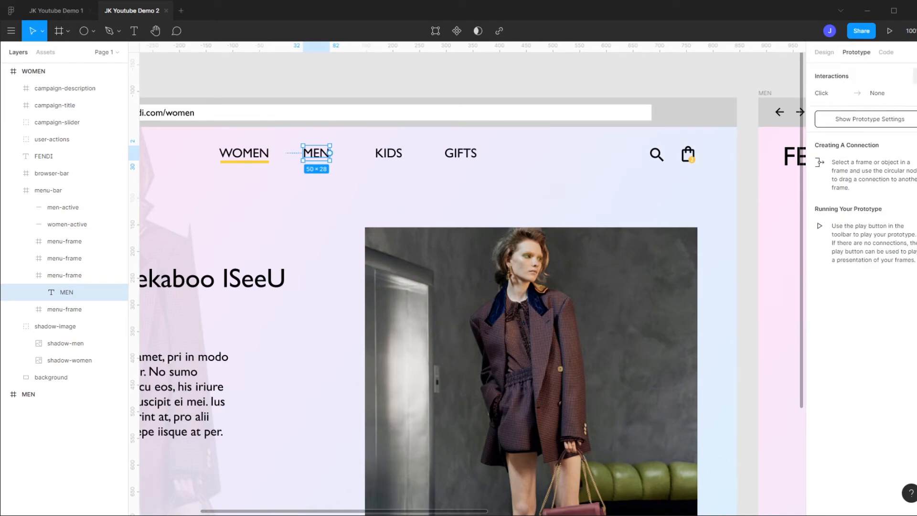
left_click(831, 95)
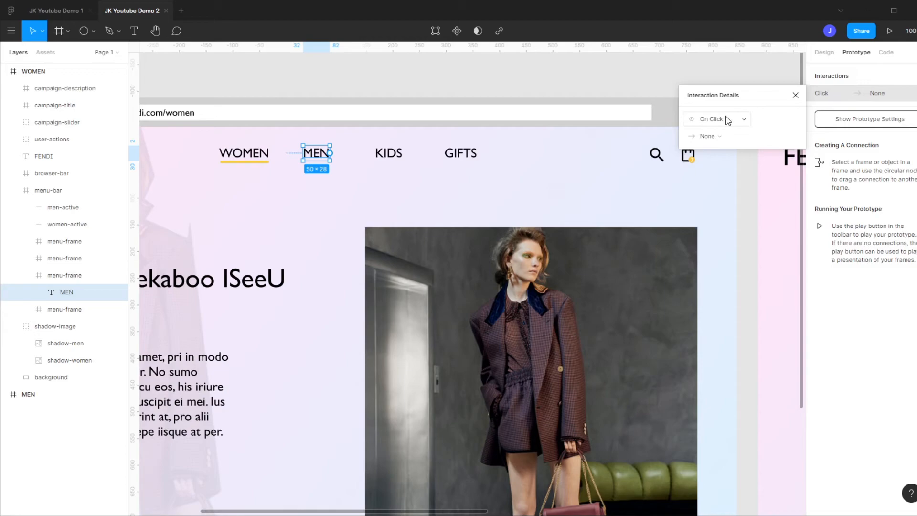
left_click(721, 136)
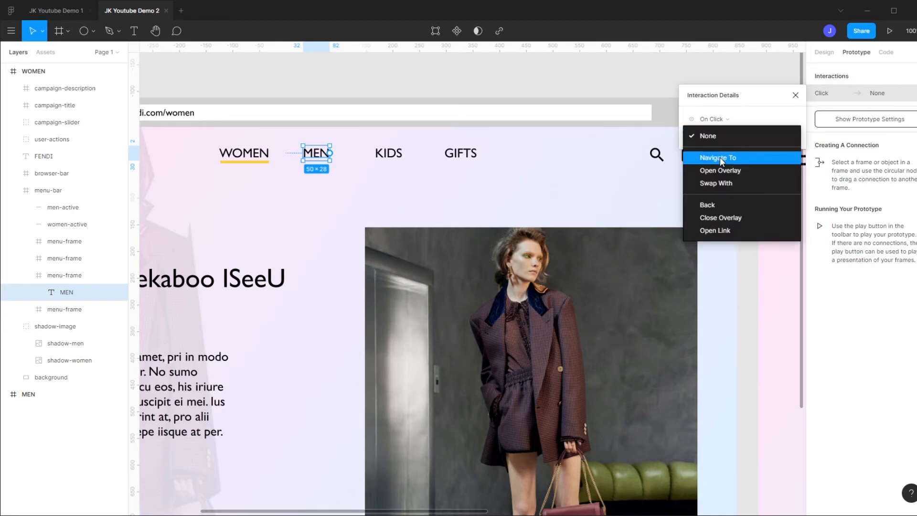
left_click(721, 157)
left_click(770, 137)
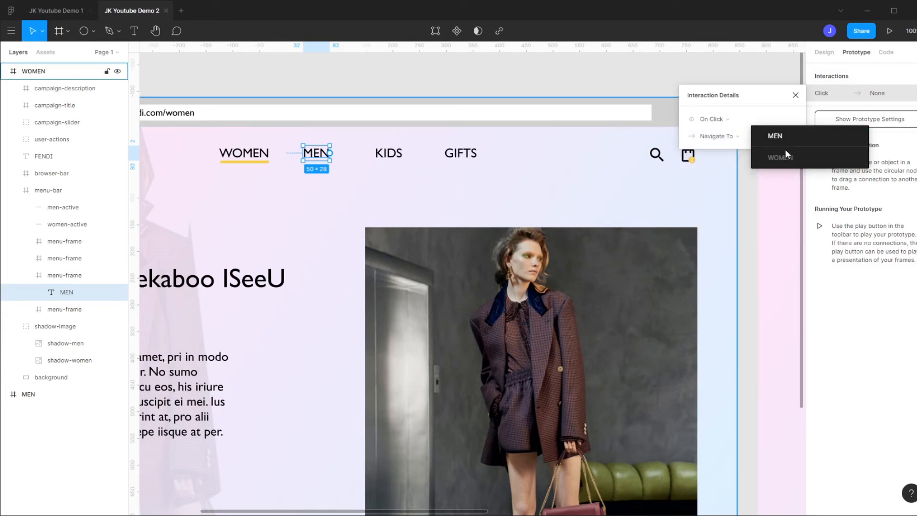
left_click(783, 153)
Set the interaction's animation to Smart Animate with Ease In And Out easing and a 600 ms duration.
left_click(717, 179)
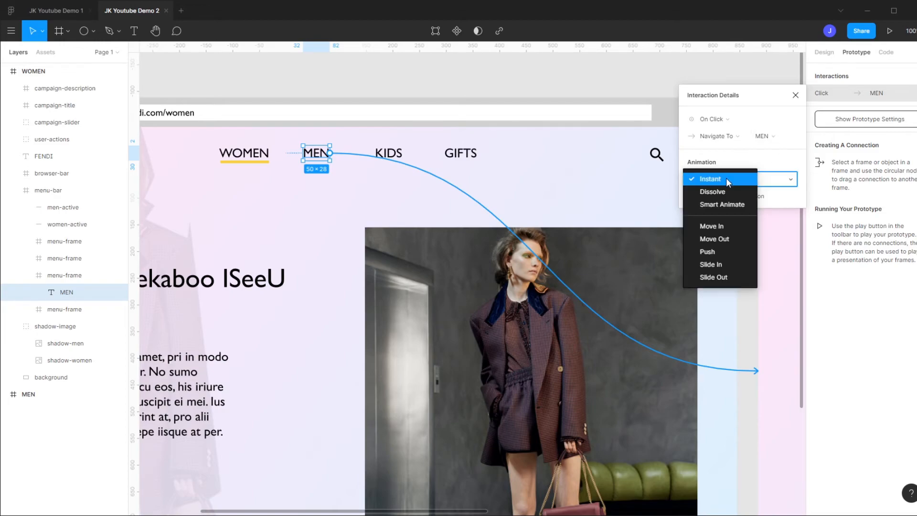
left_click(723, 205)
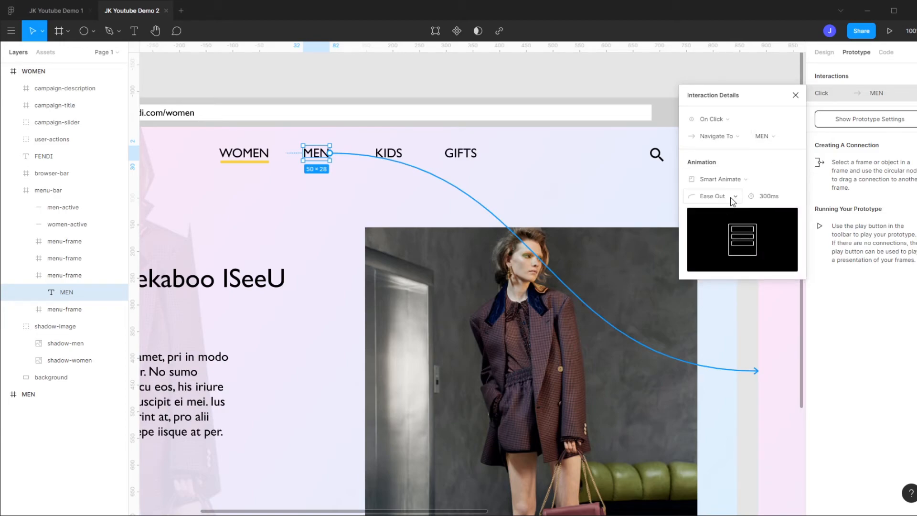
left_click(730, 197)
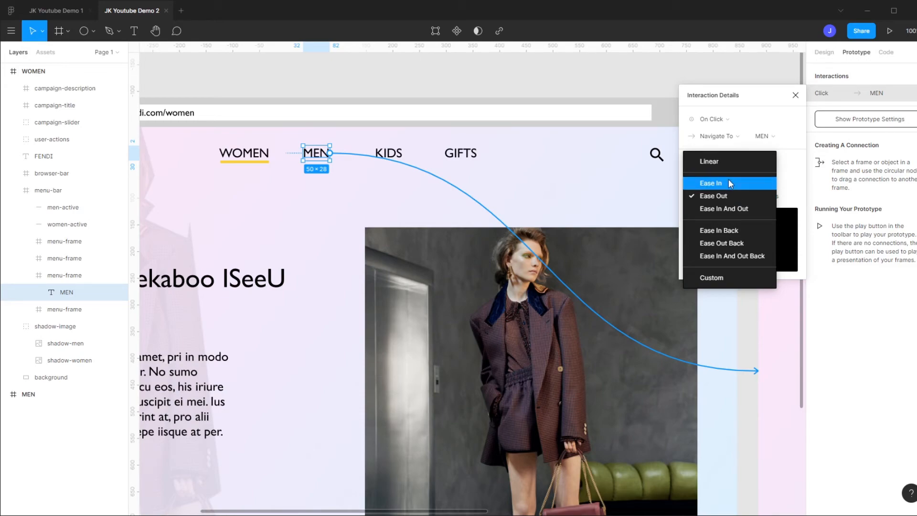
left_click(725, 207)
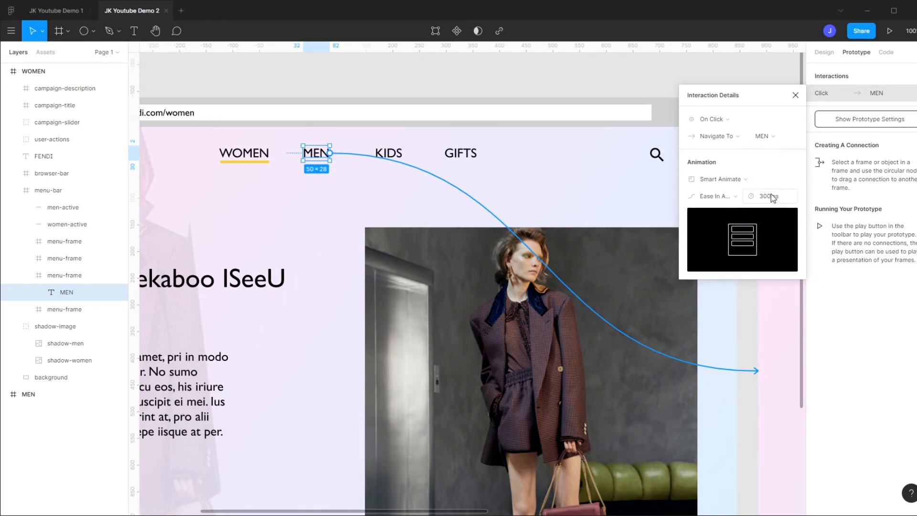
type("600")
key("Return")
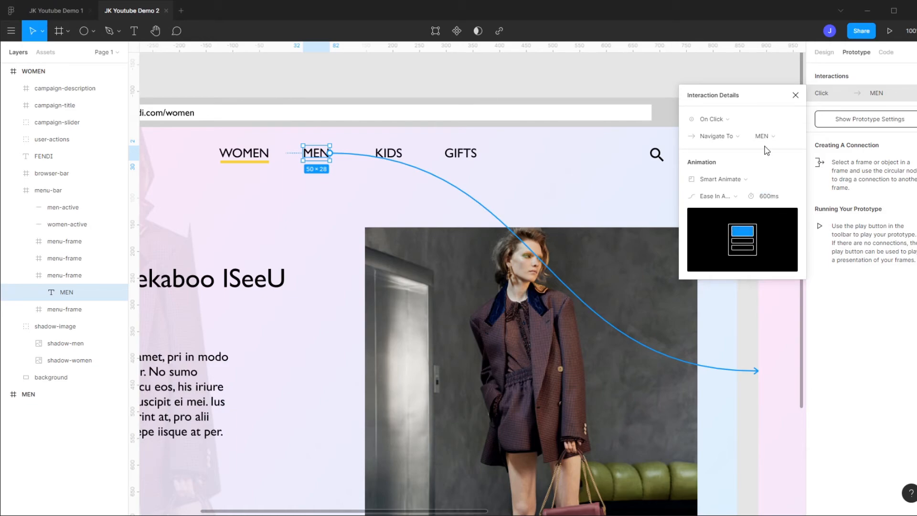
left_click(795, 98)
Give the WOMEN text in the MEN frame's menu-bar an On Click interaction that navigates to the WOMEN frame.
left_click_drag(686, 71, 127, 49)
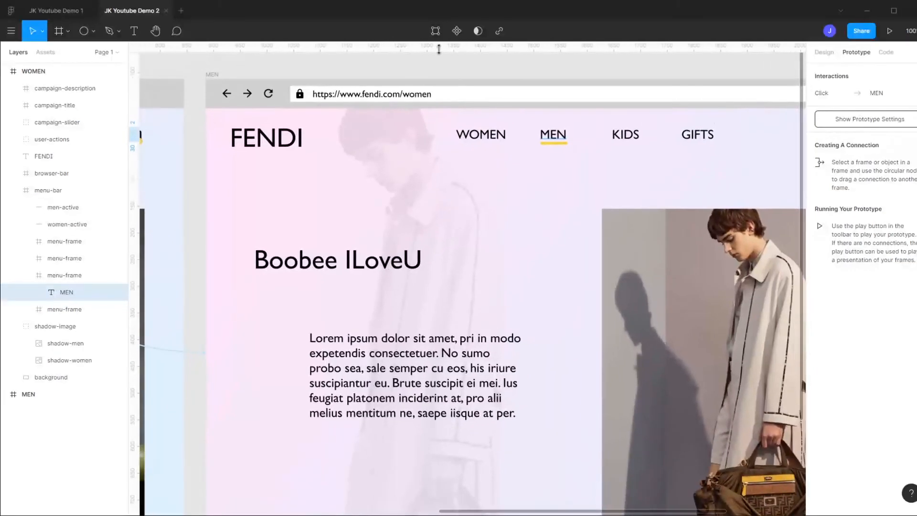
left_click_drag(506, 73, 473, 92)
left_click(453, 161)
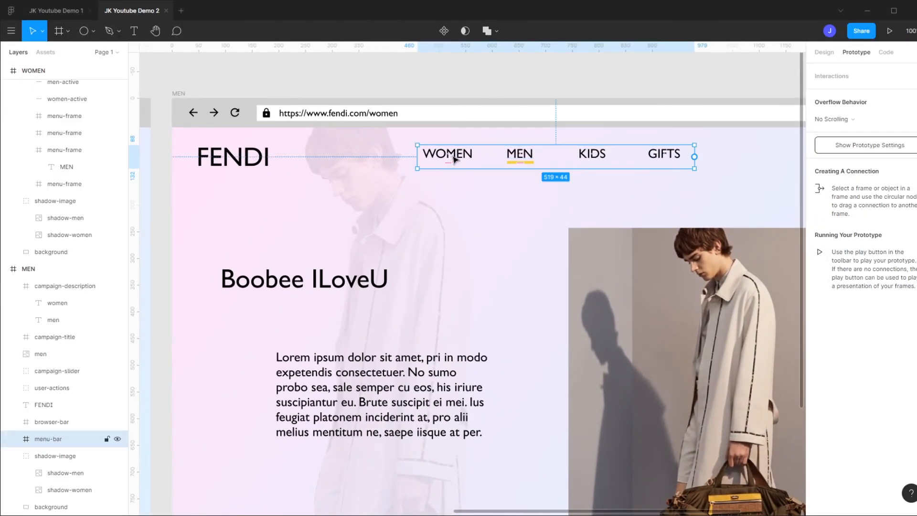
left_click(13, 439)
scroll(84, 432, "down", 1)
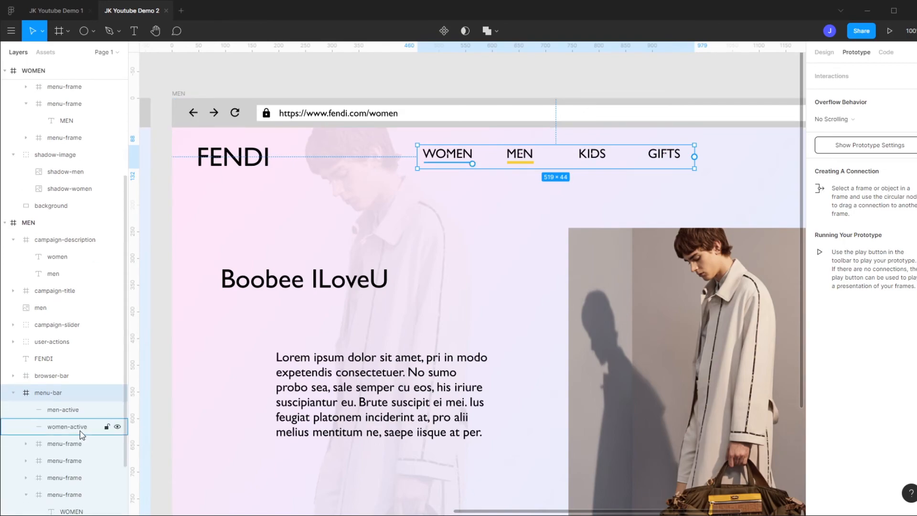
scroll(83, 431, "down", 1)
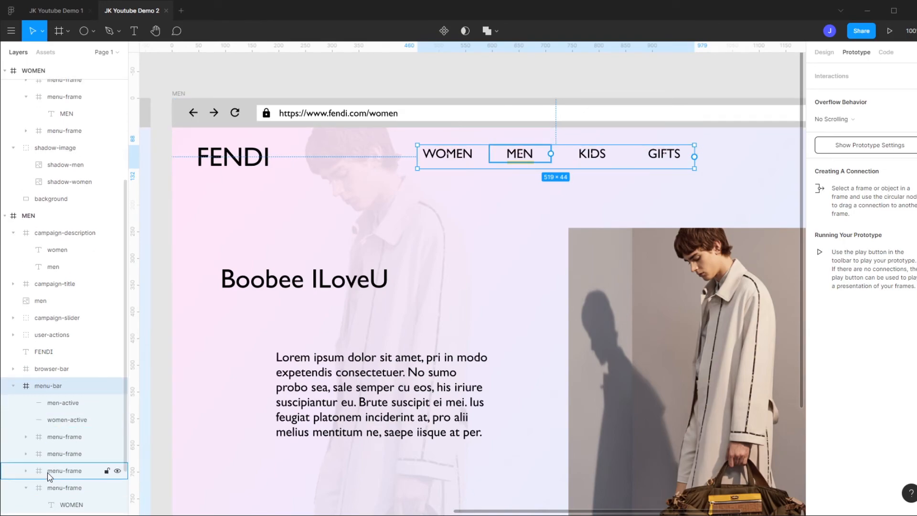
scroll(48, 475, "down", 3)
left_click(67, 438)
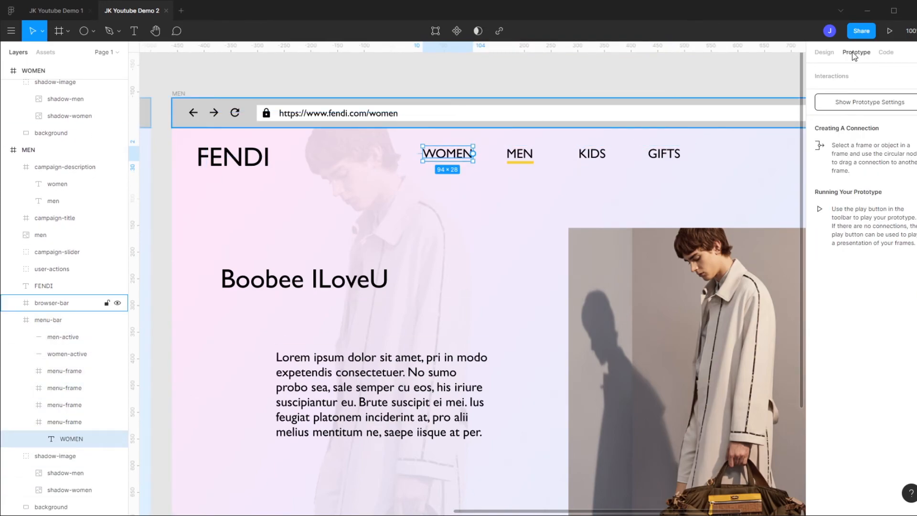
left_click(912, 76)
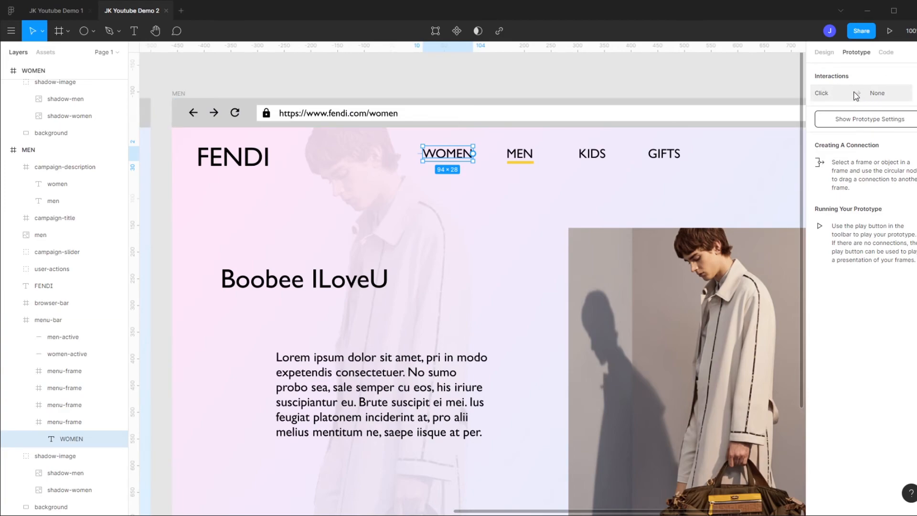
left_click(856, 94)
left_click(717, 136)
left_click(725, 155)
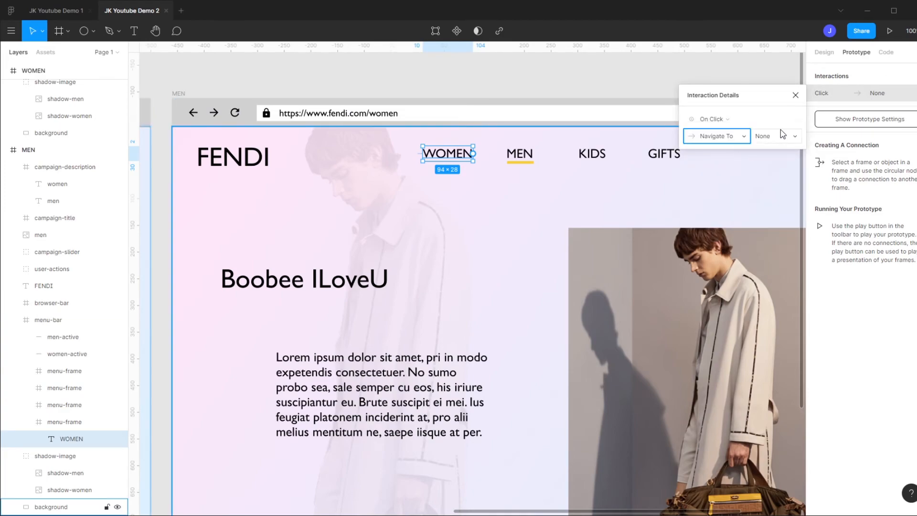
left_click(781, 133)
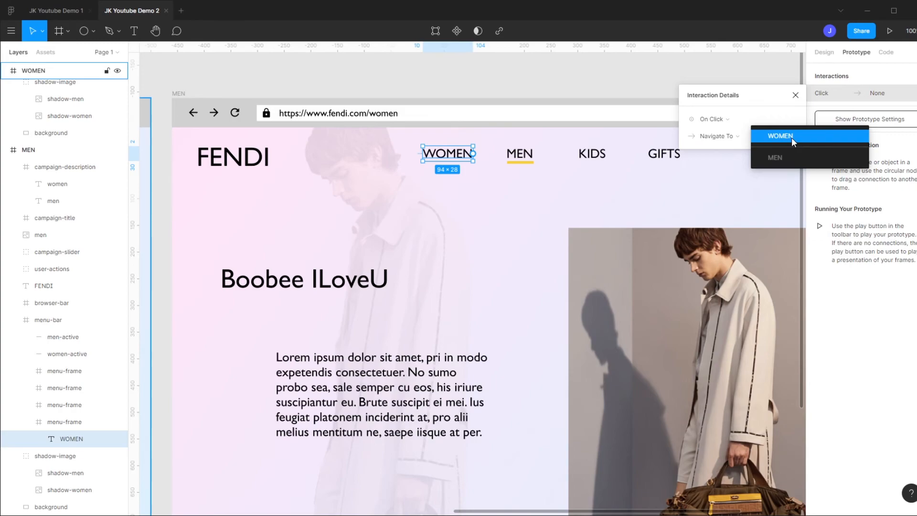
left_click(793, 138)
Set the WOMEN text interaction's animation to Smart Animate with Ease In And Out easing and a 600 ms duration.
left_click(727, 176)
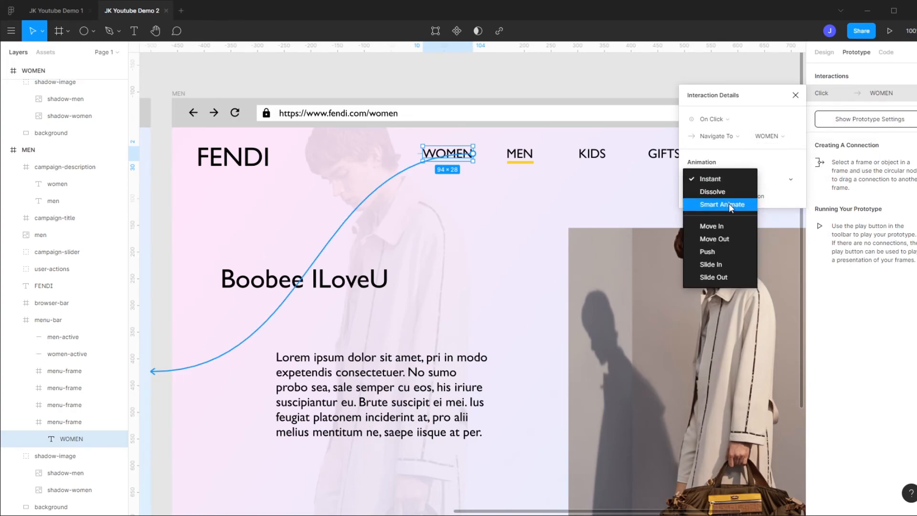
left_click(729, 203)
left_click(775, 196)
type("60")
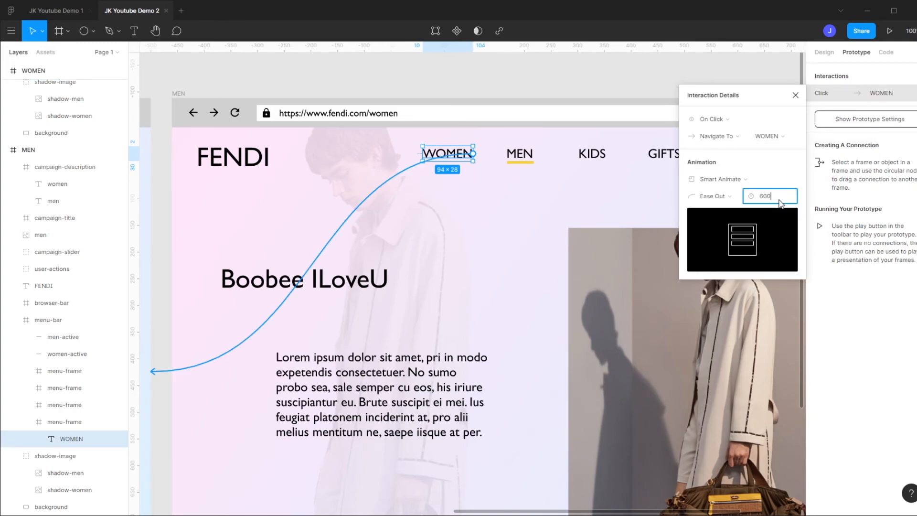
type("0")
left_click(713, 196)
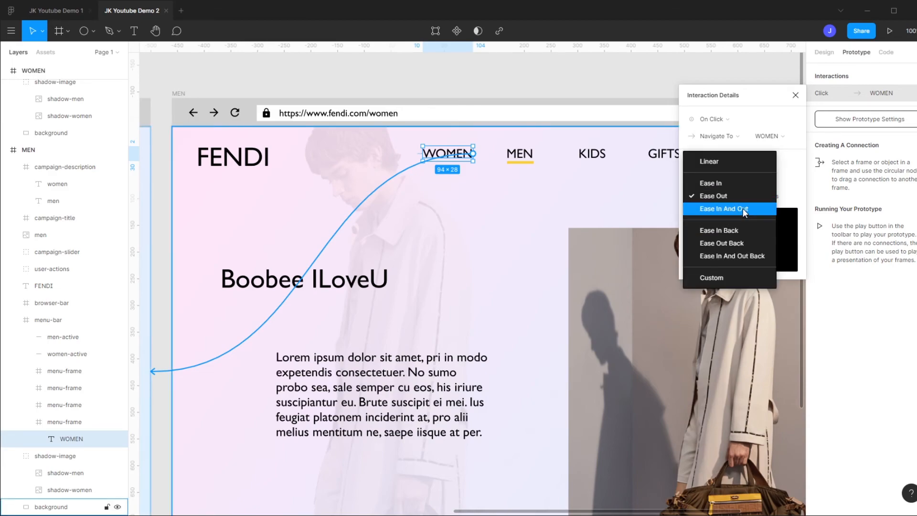
left_click(743, 208)
left_click(795, 96)
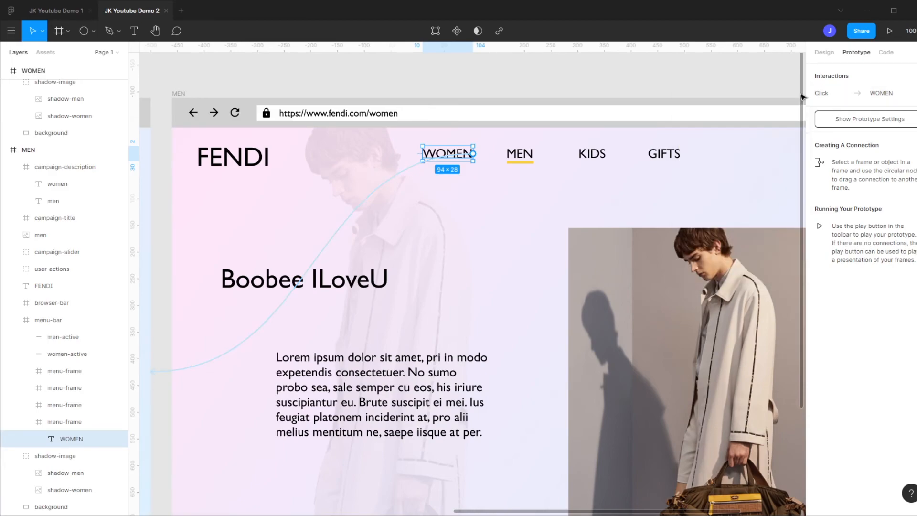
Present the prototype, switch repeatedly between the MEN and WOMEN pages through their menu items to check the transitions, and close the preview.
scroll(581, 167, "down", 5)
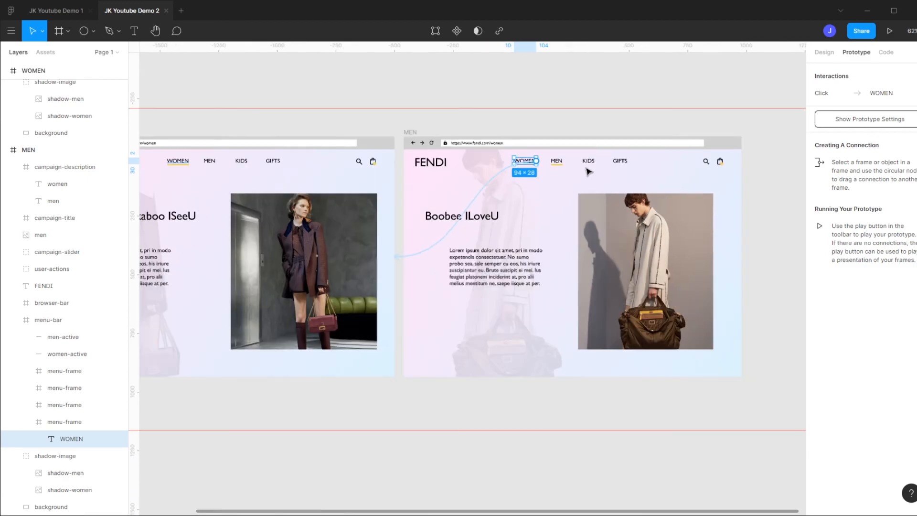
left_click(483, 96)
scroll(436, 99, "left", 2)
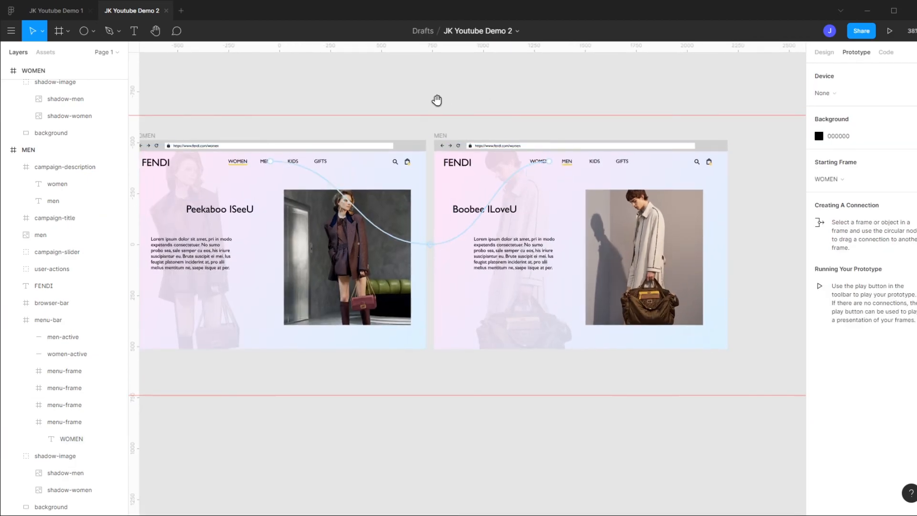
left_click(891, 32)
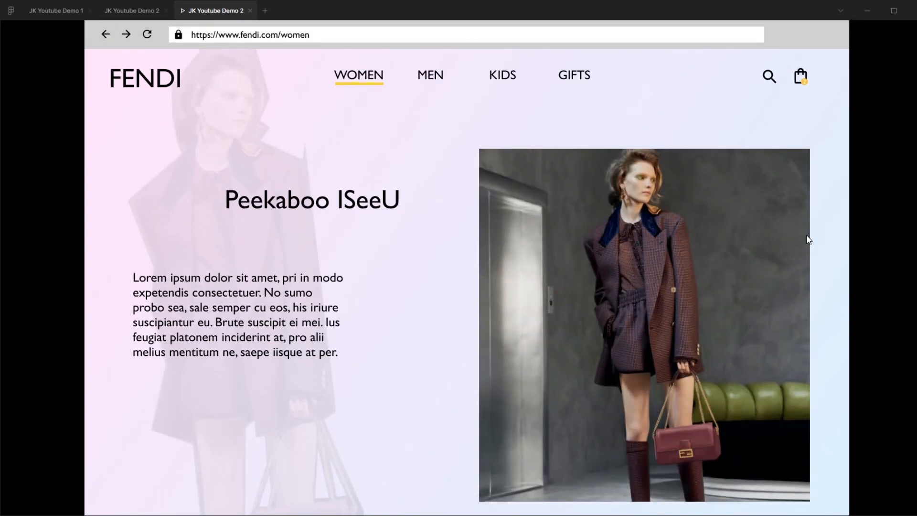
left_click(434, 76)
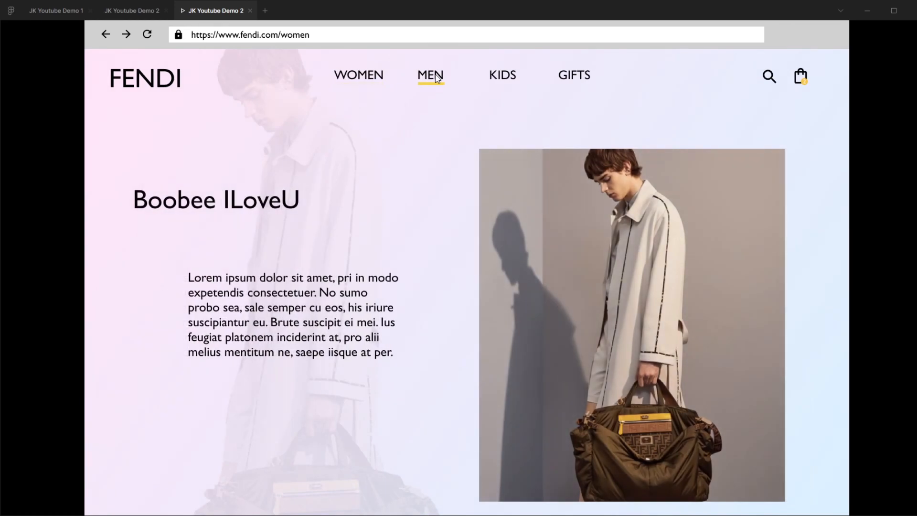
left_click(362, 76)
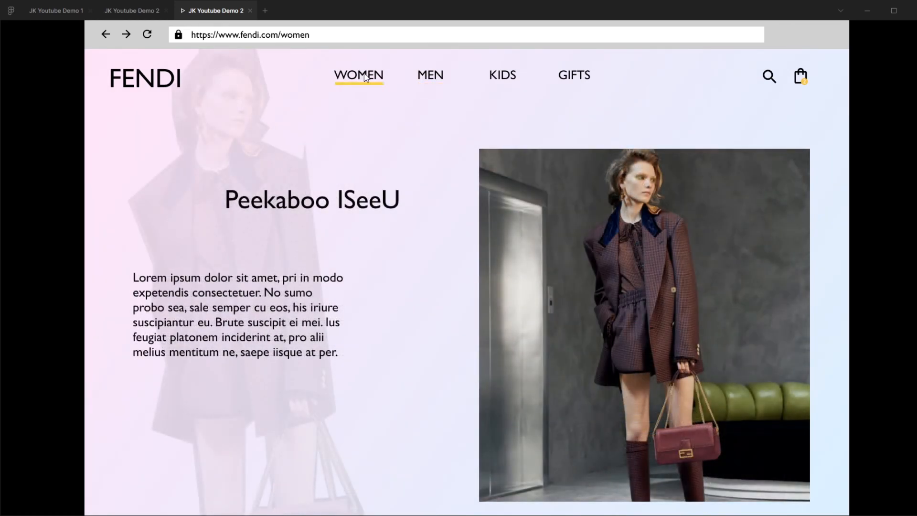
left_click(436, 81)
left_click(374, 84)
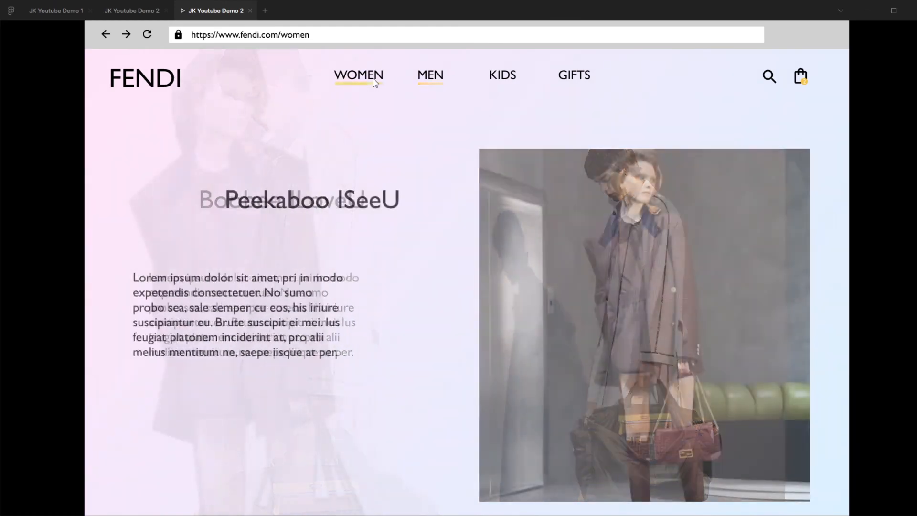
left_click(441, 81)
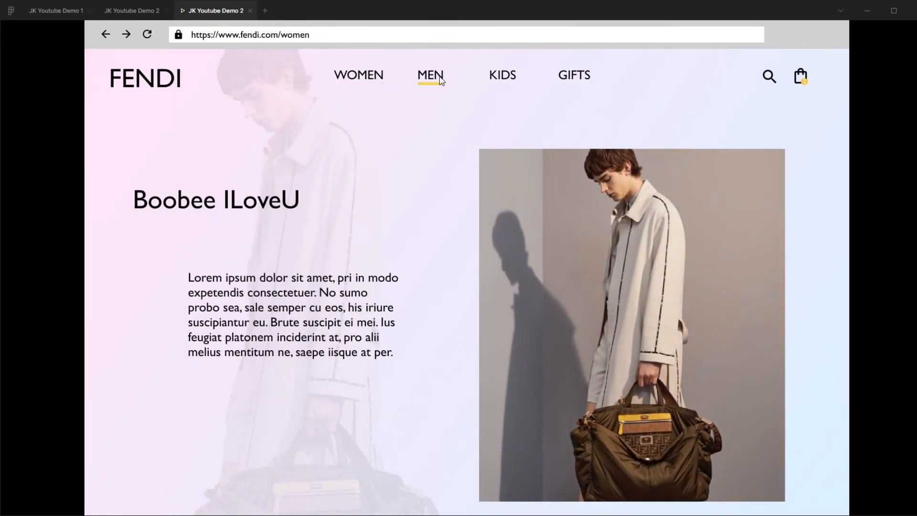
left_click(383, 78)
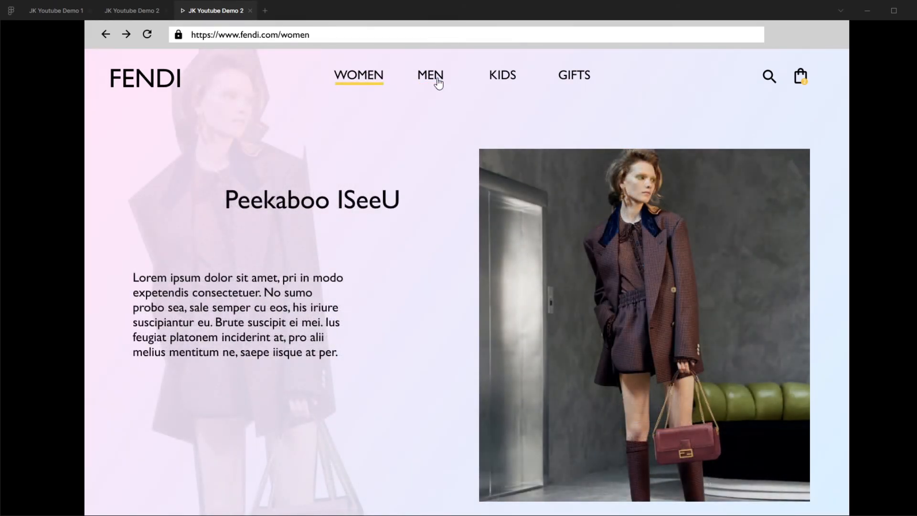
left_click(438, 83)
left_click(370, 85)
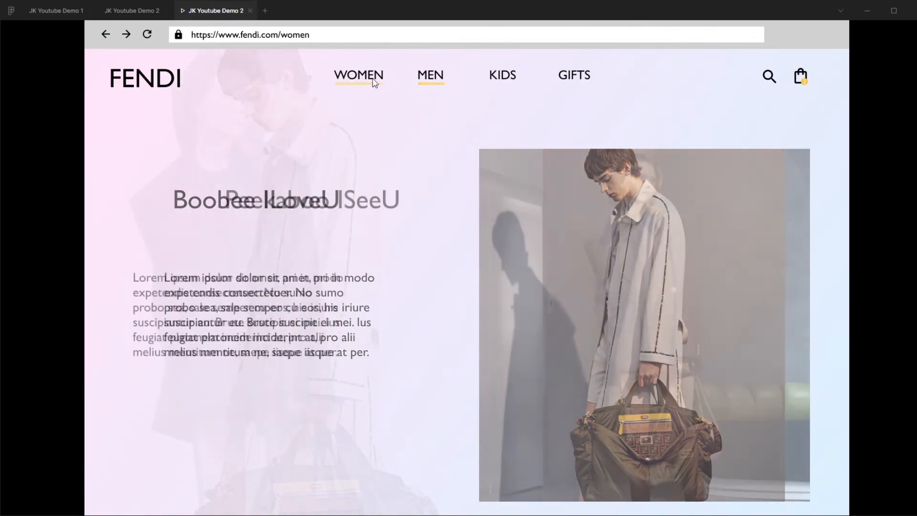
left_click(428, 83)
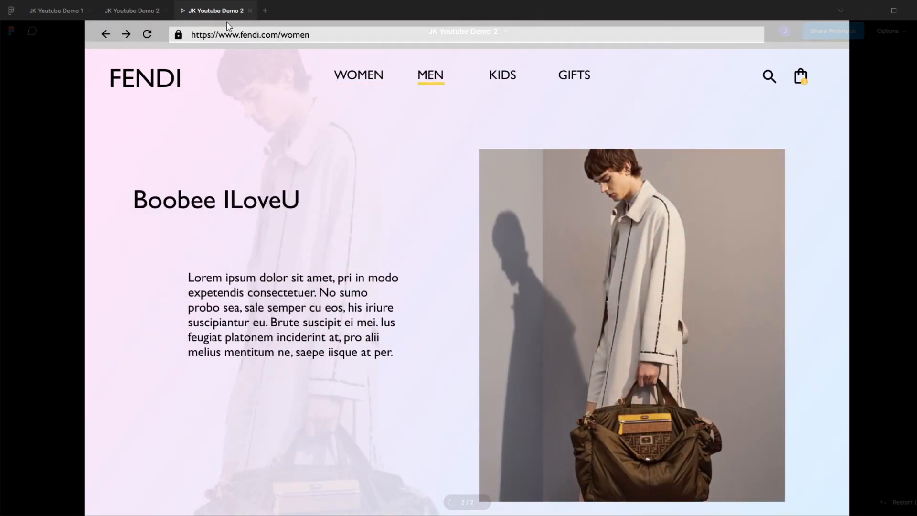
left_click(250, 10)
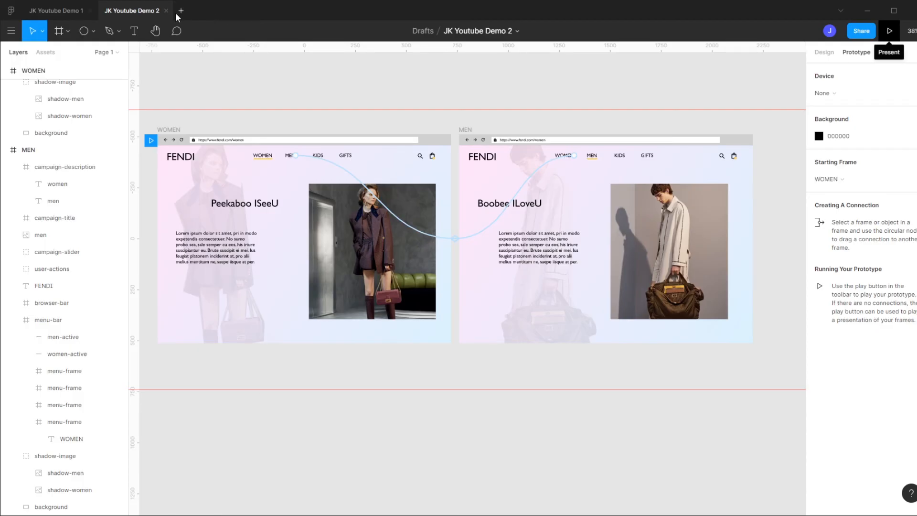
left_click(60, 15)
left_click(152, 13)
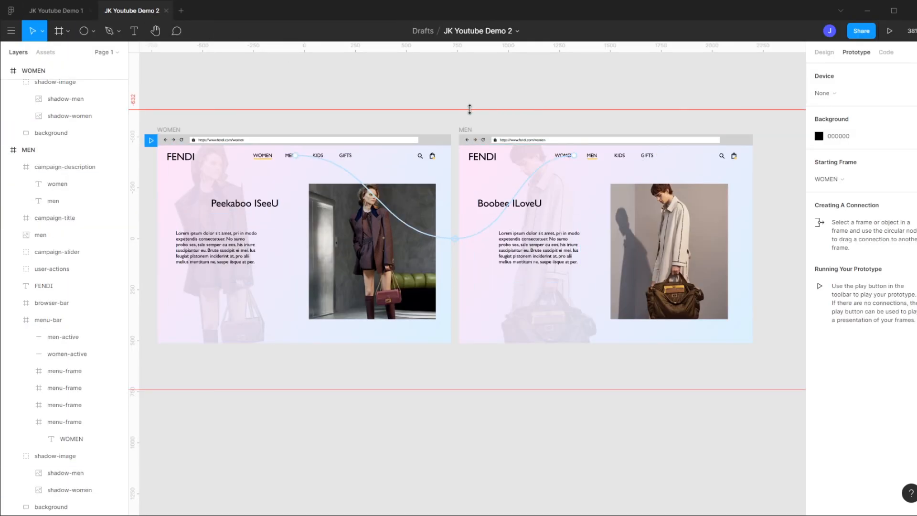
mouse_move(440, 125)
left_mouse_down()
mouse_move(450, 121)
mouse_move(448, 129)
left_mouse_up()
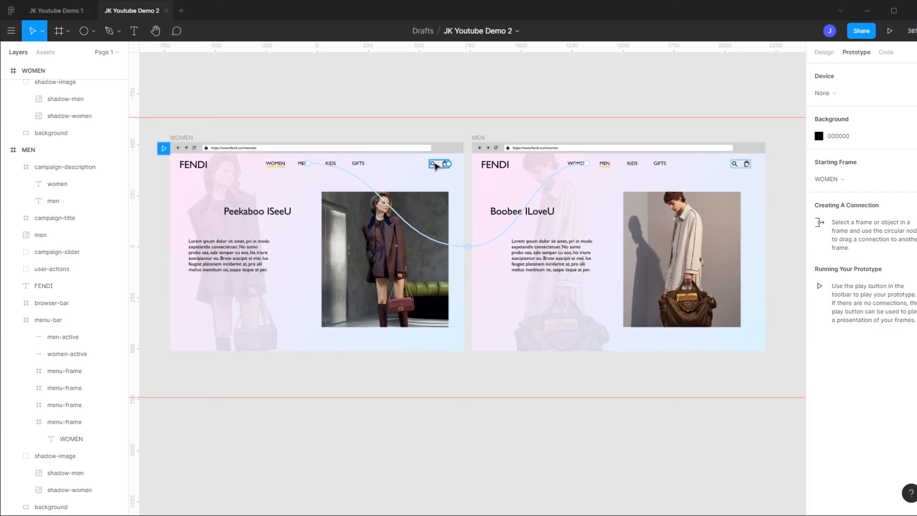